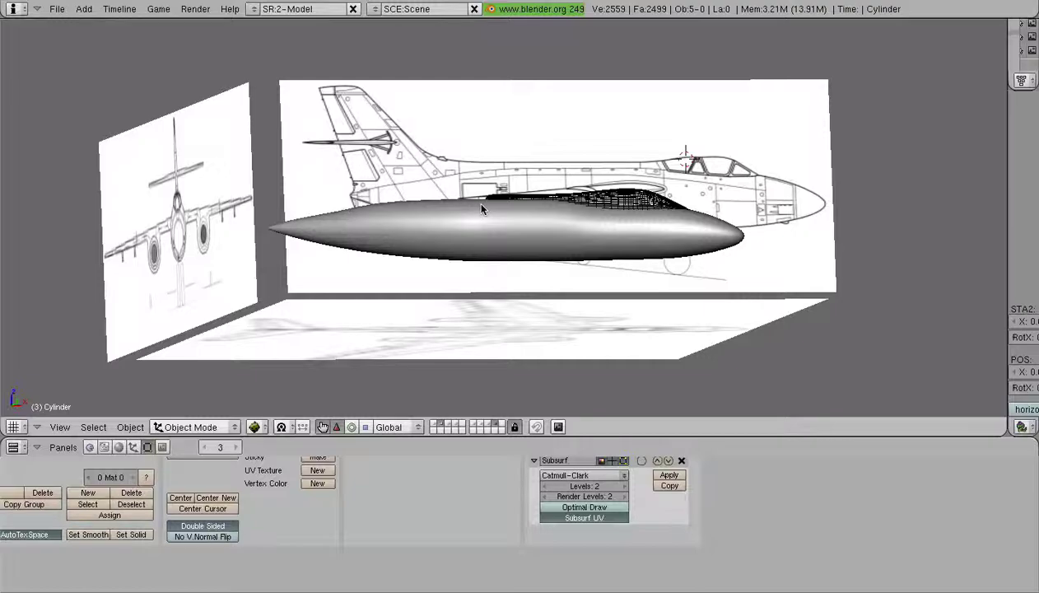
Examine the fuselage mesh in Edit Mode from several angles
{"action": "scroll", "coordinate": [648, 245], "scroll_direction": "up", "scroll_amount": 5}
{"action": "right_click", "coordinate": [576, 226]}
{"action": "key", "text": "Tab"}
{"action": "middle_click_drag", "start_coordinate": [575, 229], "coordinate": [482, 168]}
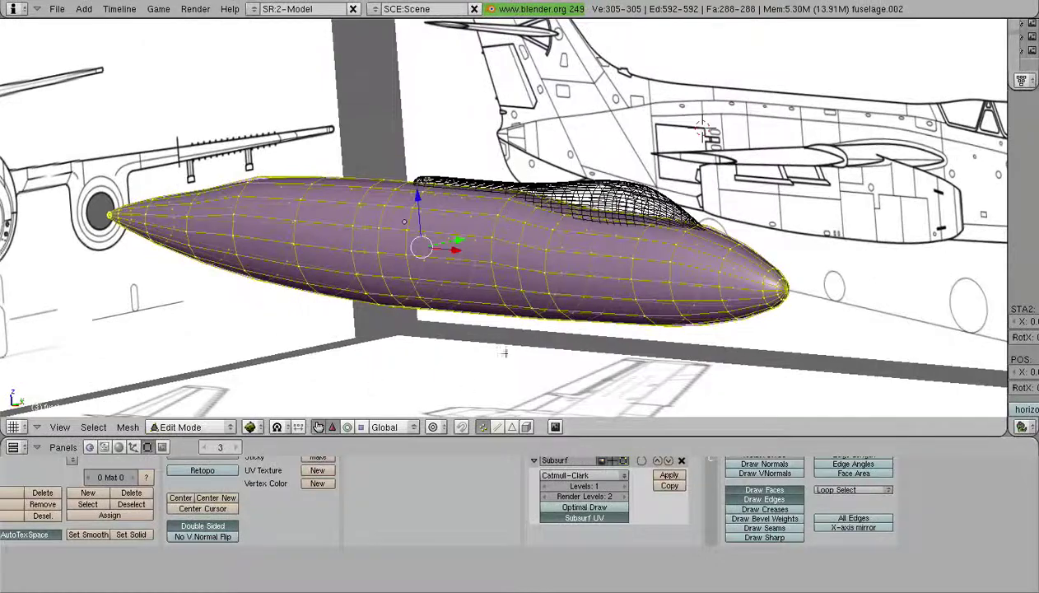
{"action": "scroll", "coordinate": [505, 353], "scroll_direction": "down", "scroll_amount": 3}
{"action": "middle_click_drag", "start_coordinate": [504, 272], "coordinate": [550, 229]}
{"action": "scroll", "coordinate": [552, 226], "scroll_direction": "up", "scroll_amount": 5}
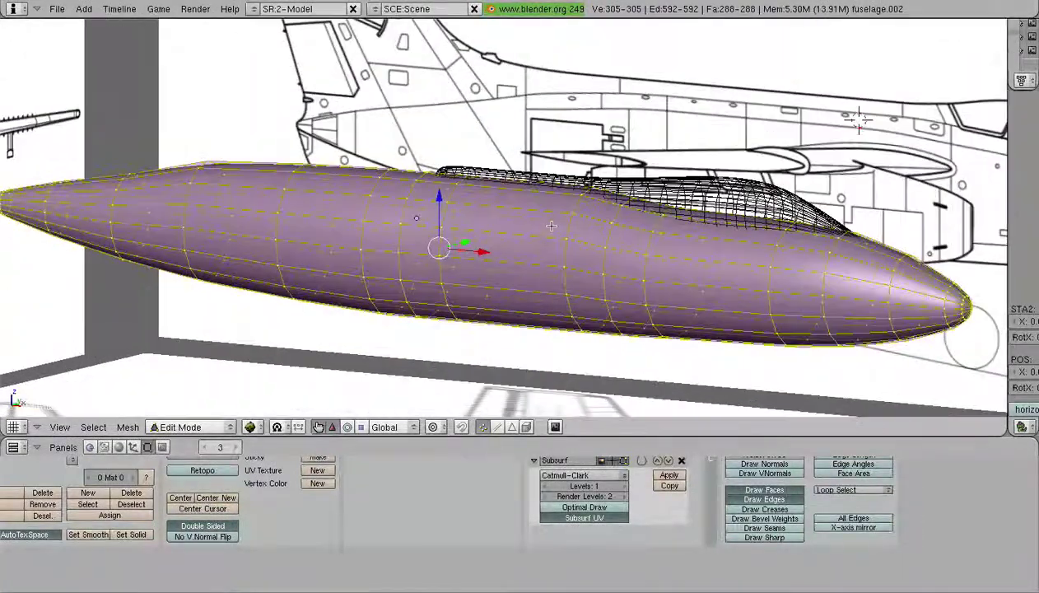
{"action": "middle_click_drag", "start_coordinate": [858, 119], "coordinate": [591, 158]}
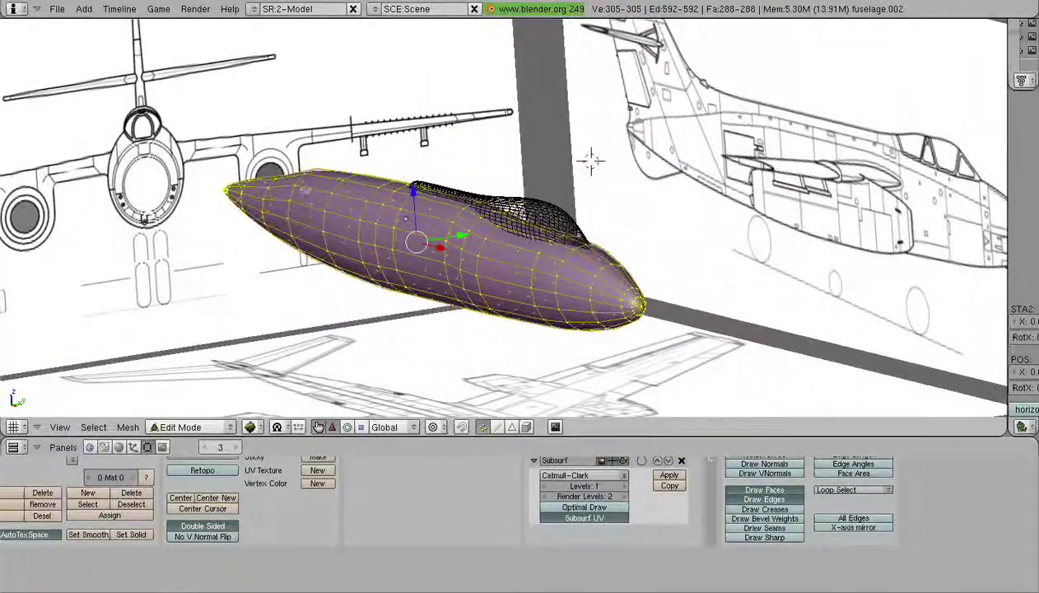
Examine the canopy mesh in Edit Mode, comparing its windshield with the side-view blueprint
{"action": "scroll", "coordinate": [567, 158], "scroll_direction": "up", "scroll_amount": 4}
{"action": "key", "text": "Tab"}
{"action": "right_click", "coordinate": [542, 195]}
{"action": "key", "text": "Tab"}
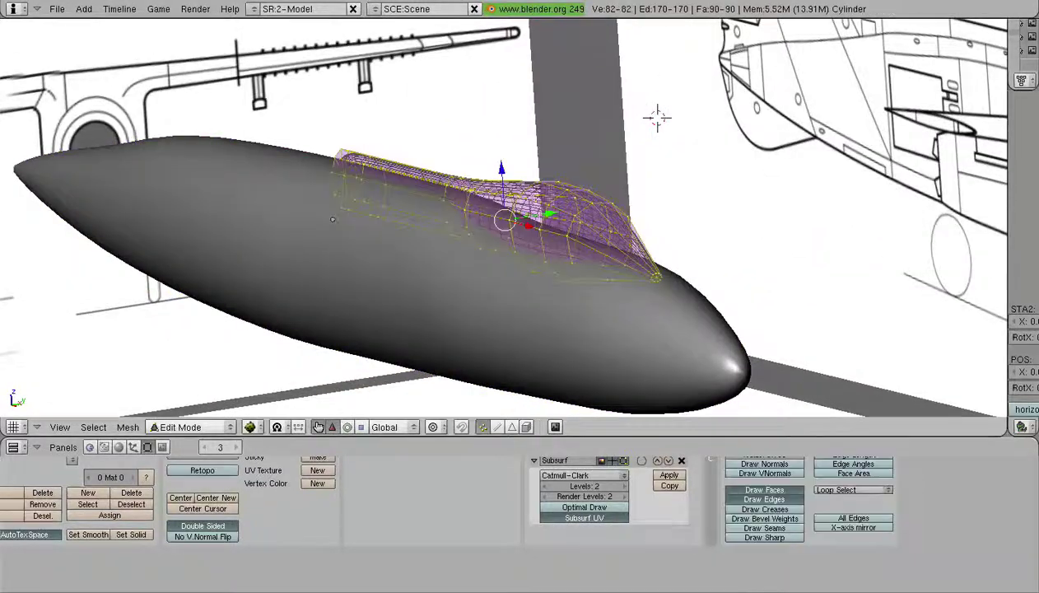
{"action": "scroll", "coordinate": [540, 217], "scroll_direction": "up", "scroll_amount": 1}
{"action": "scroll", "coordinate": [540, 218], "scroll_direction": "up", "scroll_amount": 2}
{"action": "key", "text": "KP_1"}
{"action": "scroll", "coordinate": [540, 218], "scroll_direction": "down", "scroll_amount": 4}
{"action": "middle_click_drag", "start_coordinate": [991, 45], "coordinate": [523, 82], "text": "shift"}
{"action": "scroll", "coordinate": [448, 190], "scroll_direction": "up", "scroll_amount": 4}
{"action": "scroll", "coordinate": [437, 189], "scroll_direction": "up", "scroll_amount": 1}
{"action": "scroll", "coordinate": [462, 155], "scroll_direction": "down", "scroll_amount": 1}
{"action": "middle_click_drag", "start_coordinate": [526, 180], "coordinate": [551, 229], "text": "shift"}
{"action": "scroll", "coordinate": [553, 232], "scroll_direction": "up", "scroll_amount": 4}
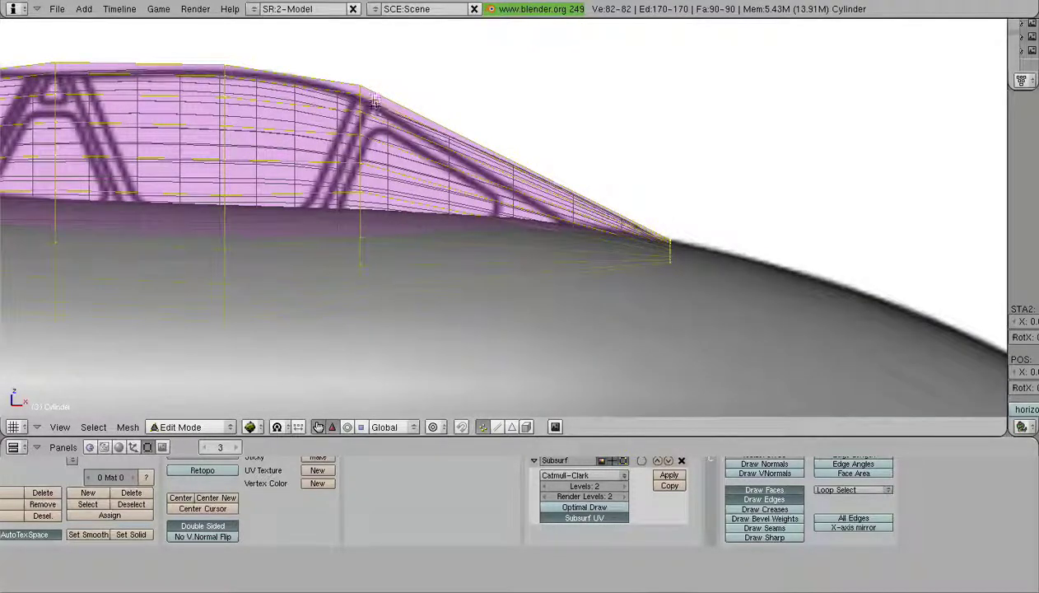
Examine in Object Mode how the canopy sits on the fuselage, including from the front
{"action": "scroll", "coordinate": [449, 125], "scroll_direction": "down", "scroll_amount": 7}
{"action": "middle_click_drag", "start_coordinate": [527, 177], "coordinate": [615, 209]}
{"action": "key", "text": "Tab"}
{"action": "scroll", "coordinate": [412, 262], "scroll_direction": "down", "scroll_amount": 4}
{"action": "scroll", "coordinate": [614, 209], "scroll_direction": "up", "scroll_amount": 4}
{"action": "middle_click_drag", "start_coordinate": [456, 258], "coordinate": [638, 233], "text": "shift"}
{"action": "scroll", "coordinate": [638, 233], "scroll_direction": "down", "scroll_amount": 4}
{"action": "middle_click_drag", "start_coordinate": [478, 244], "coordinate": [434, 191]}
{"action": "key", "text": "a"}
{"action": "scroll", "coordinate": [677, 253], "scroll_direction": "up", "scroll_amount": 4}
{"action": "right_click", "coordinate": [690, 219]}
{"action": "scroll", "coordinate": [699, 293], "scroll_direction": "down", "scroll_amount": 2}
{"action": "scroll", "coordinate": [698, 294], "scroll_direction": "down", "scroll_amount": 2}
{"action": "scroll", "coordinate": [459, 298], "scroll_direction": "up", "scroll_amount": 1}
{"action": "scroll", "coordinate": [456, 299], "scroll_direction": "down", "scroll_amount": 2}
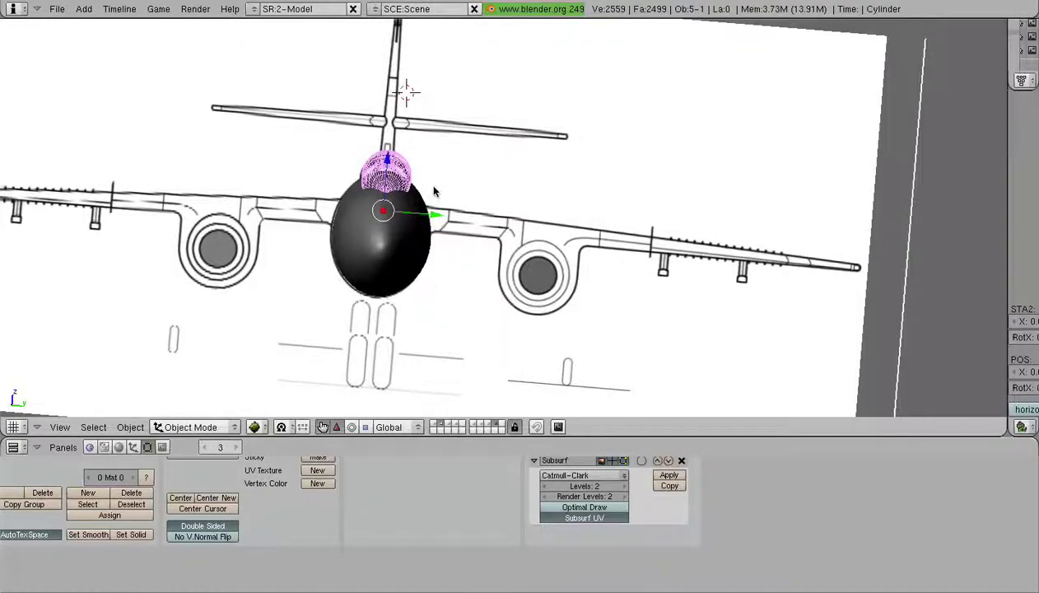
{"action": "scroll", "coordinate": [433, 191], "scroll_direction": "down", "scroll_amount": 4}
{"action": "middle_click_drag", "start_coordinate": [407, 200], "coordinate": [570, 299]}
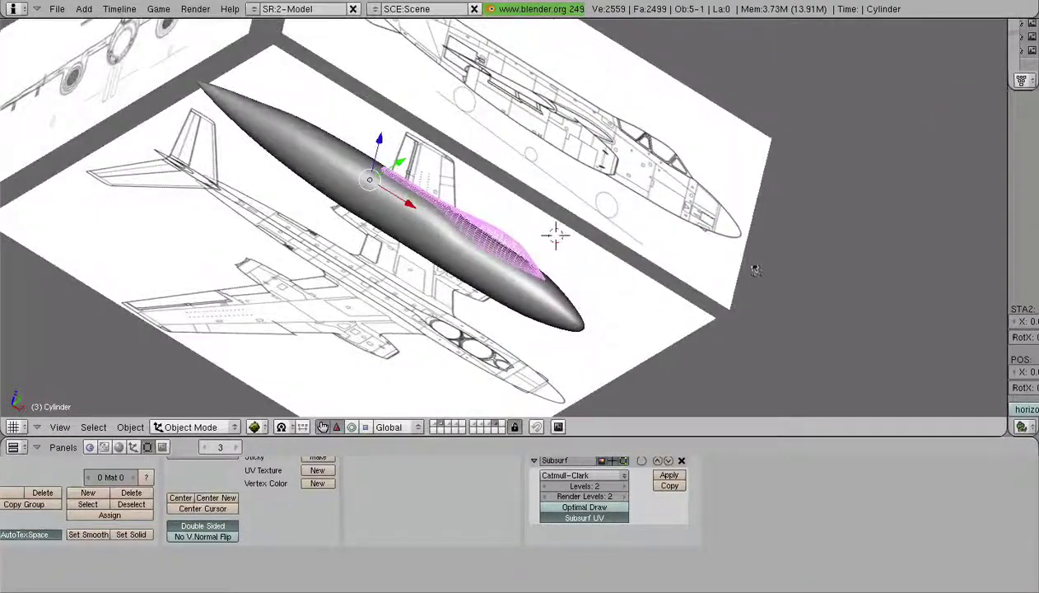
Examine the canopy's control cage in Edit Mode against the side blueprint from end to end
{"action": "middle_click_drag", "start_coordinate": [753, 270], "coordinate": [759, 225]}
{"action": "scroll", "coordinate": [754, 231], "scroll_direction": "up", "scroll_amount": 5}
{"action": "key", "text": "Tab"}
{"action": "key", "text": "KP_1"}
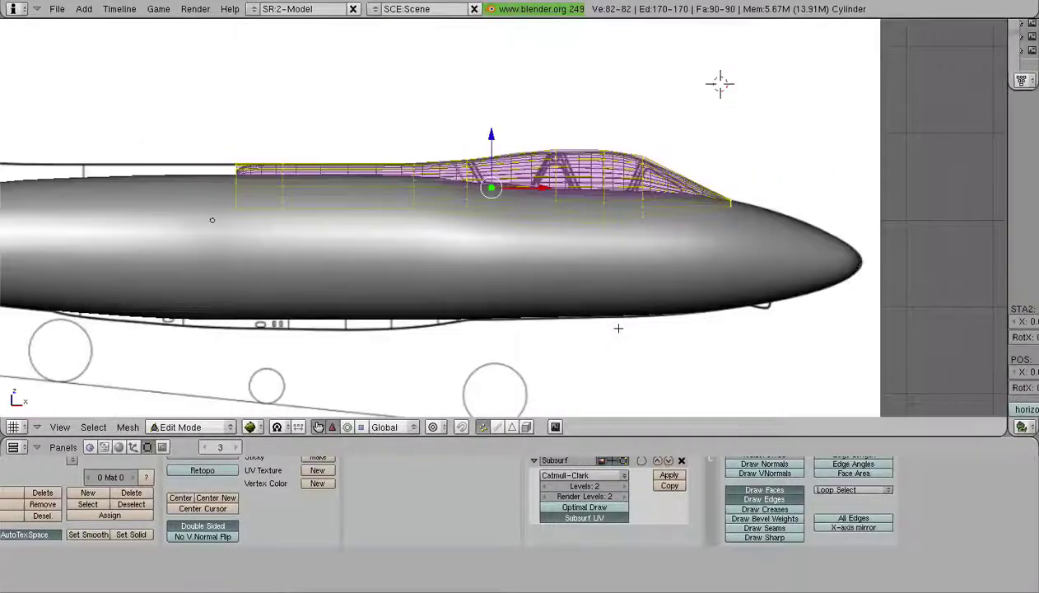
{"action": "scroll", "coordinate": [703, 196], "scroll_direction": "up", "scroll_amount": 4}
{"action": "scroll", "coordinate": [700, 196], "scroll_direction": "down", "scroll_amount": 2}
{"action": "middle_click_drag", "start_coordinate": [651, 205], "coordinate": [600, 233], "text": "shift"}
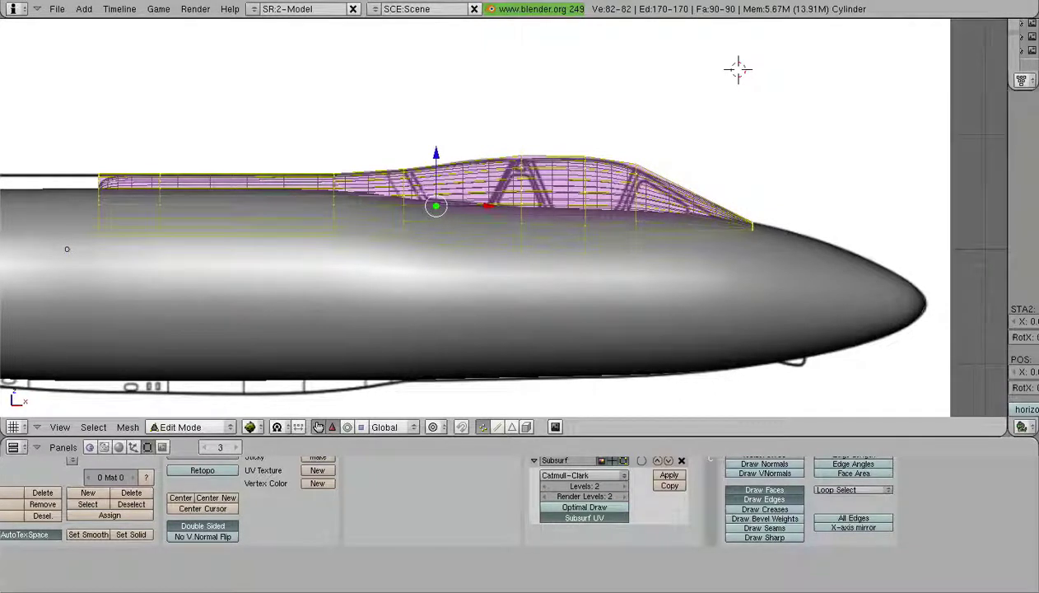
{"action": "scroll", "coordinate": [502, 218], "scroll_direction": "down", "scroll_amount": 3}
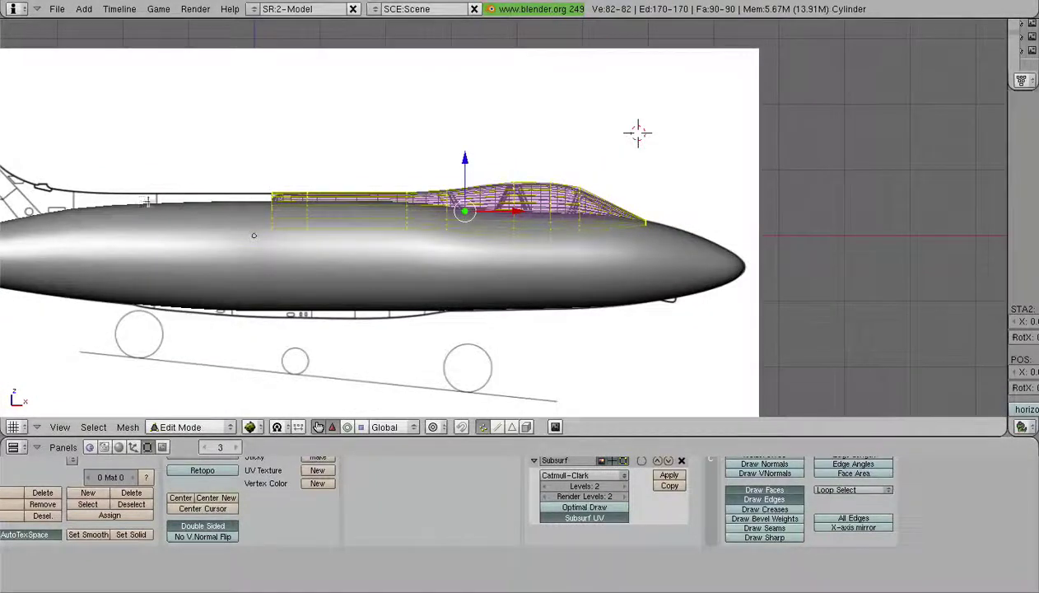
{"action": "scroll", "coordinate": [265, 204], "scroll_direction": "up", "scroll_amount": 6}
{"action": "middle_click_drag", "start_coordinate": [579, 180], "coordinate": [309, 207], "text": "shift"}
{"action": "scroll", "coordinate": [560, 202], "scroll_direction": "up", "scroll_amount": 2}
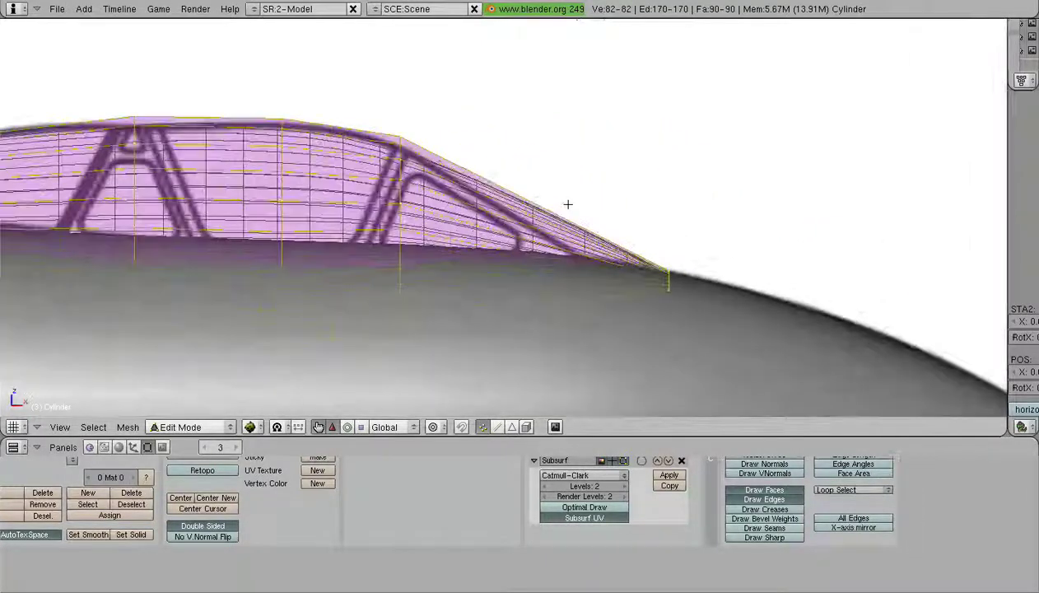
Examine the smoothed windshield outline in Object Mode against the blueprint's frame lines
{"action": "key", "text": "Tab"}
{"action": "scroll", "coordinate": [437, 166], "scroll_direction": "up", "scroll_amount": 2}
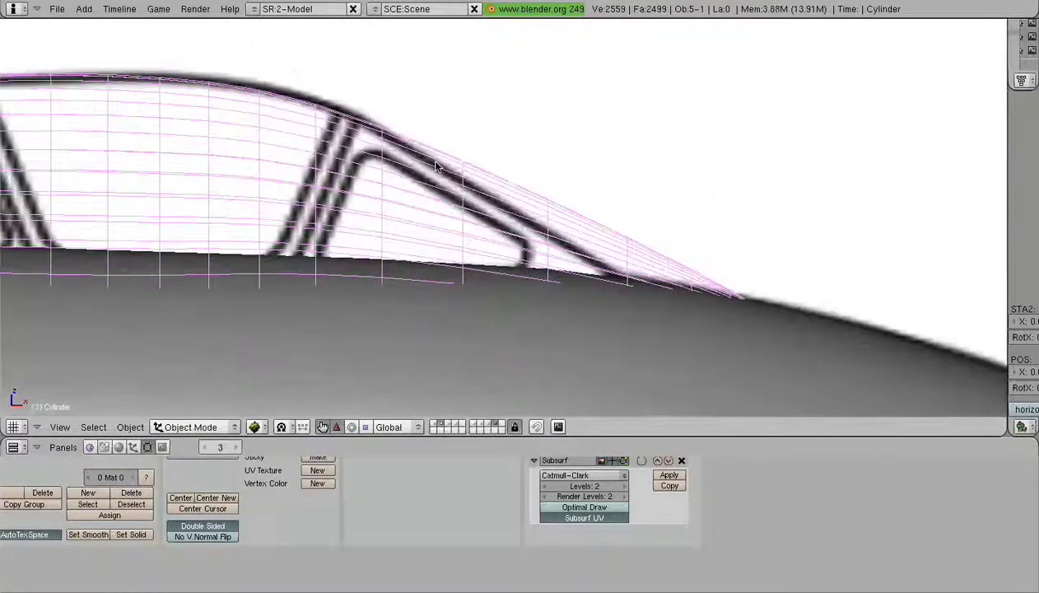
{"action": "key", "text": "a"}
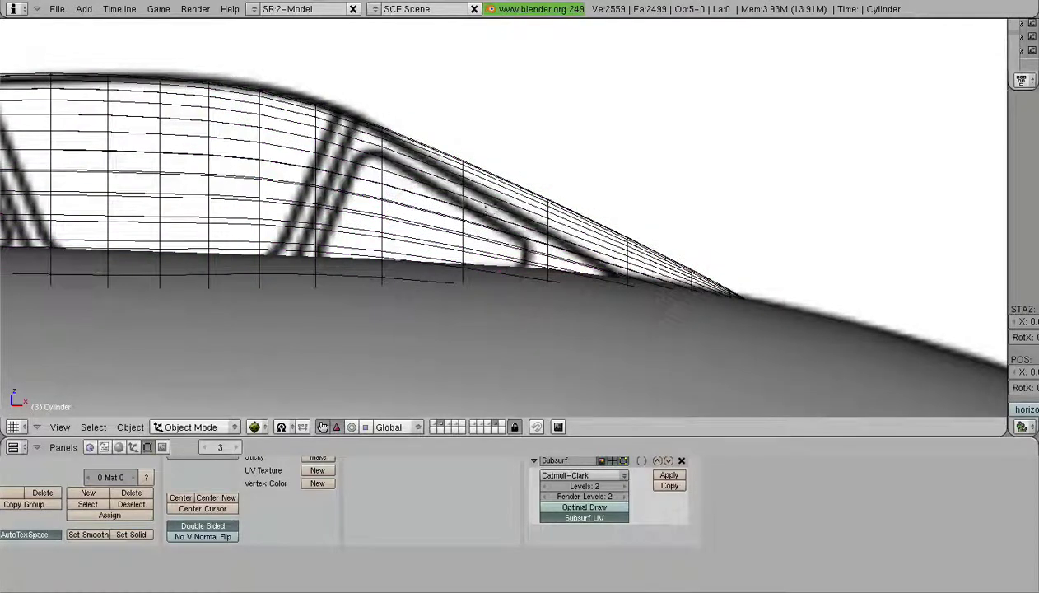
{"action": "scroll", "coordinate": [371, 123], "scroll_direction": "up", "scroll_amount": 3}
{"action": "middle_click_drag", "start_coordinate": [353, 128], "coordinate": [505, 226], "text": "shift"}
{"action": "scroll", "coordinate": [507, 227], "scroll_direction": "up", "scroll_amount": 3}
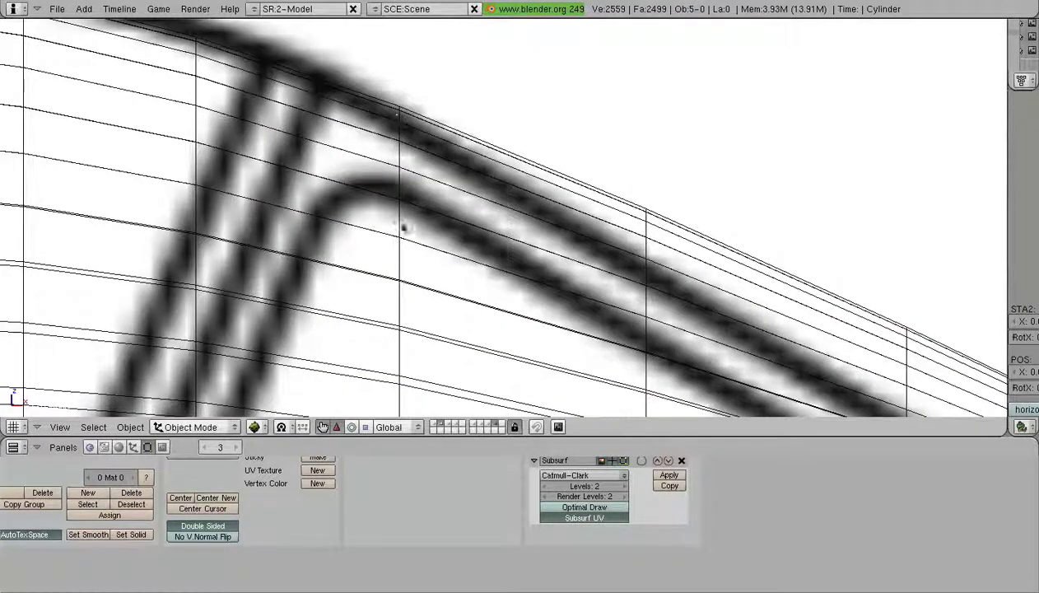
{"action": "scroll", "coordinate": [396, 108], "scroll_direction": "down", "scroll_amount": 2}
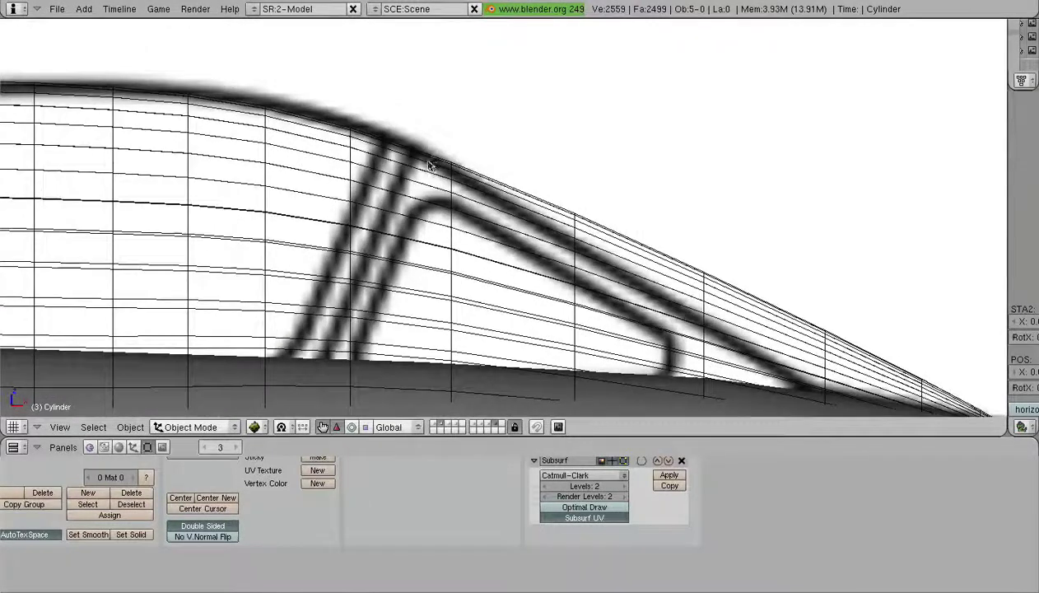
{"action": "scroll", "coordinate": [672, 284], "scroll_direction": "down", "scroll_amount": 4}
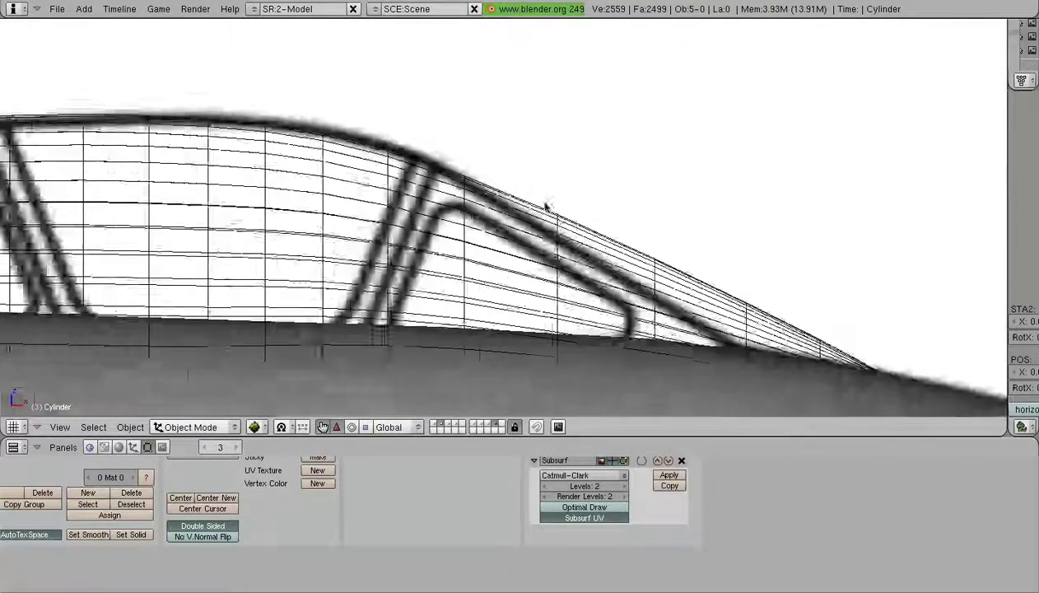
Try moving the canopy's vertex ring at the windshield's upper corner
{"action": "scroll", "coordinate": [572, 244], "scroll_direction": "up", "scroll_amount": 3}
{"action": "key", "text": "Tab"}
{"action": "key", "text": "a"}
{"action": "scroll", "coordinate": [453, 182], "scroll_direction": "down", "scroll_amount": 2}
{"action": "middle_click_drag", "start_coordinate": [468, 175], "coordinate": [561, 120], "text": "shift"}
{"action": "key", "text": "b"}
{"action": "left_click_drag", "start_coordinate": [525, 83], "coordinate": [589, 353]}
{"action": "middle_click_drag", "start_coordinate": [591, 350], "coordinate": [628, 252], "text": "ctrl"}
{"action": "left_click_drag", "start_coordinate": [633, 189], "coordinate": [629, 189]}
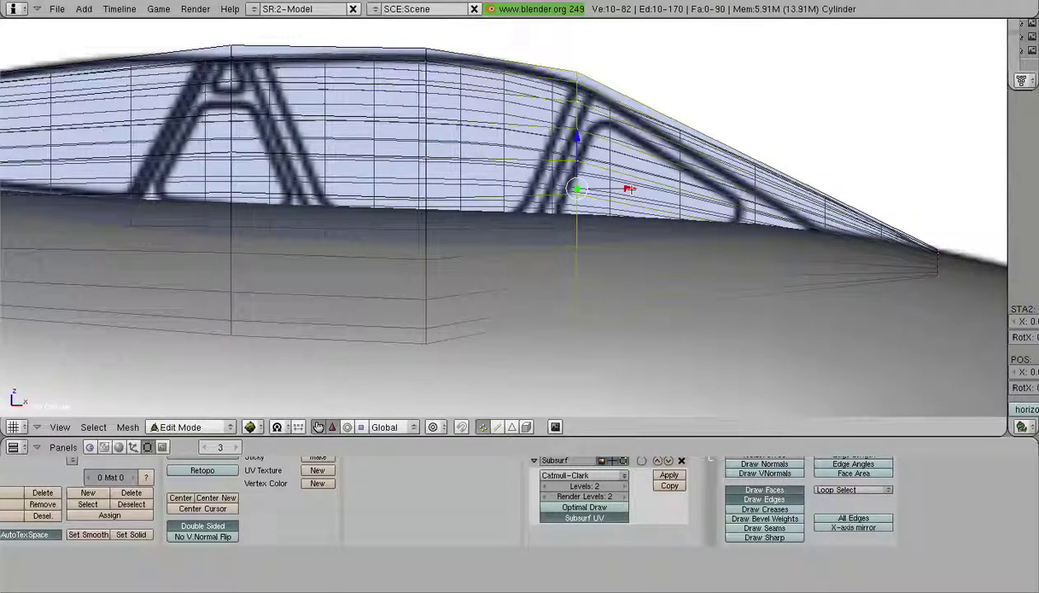
{"action": "key", "text": "ctrl+z"}
{"action": "key", "text": "a"}
Select the canopy in Object Mode and try applying its Subsurf modifier
{"action": "scroll", "coordinate": [703, 215], "scroll_direction": "down", "scroll_amount": 4}
{"action": "key", "text": "Tab"}
{"action": "key", "text": "a"}
{"action": "scroll", "coordinate": [703, 214], "scroll_direction": "up", "scroll_amount": 2}
{"action": "middle_click_drag", "start_coordinate": [703, 214], "coordinate": [608, 320]}
{"action": "right_click", "coordinate": [589, 216]}
{"action": "key", "text": "KP_3"}
{"action": "left_click_drag", "start_coordinate": [683, 436], "coordinate": [675, 384]}
{"action": "left_click", "coordinate": [669, 451]}
Examine the subdivided canopy mesh in Edit Mode, then restore the unapplied level 2 Subsurf modifier
{"action": "key", "text": "Tab"}
{"action": "middle_click_drag", "start_coordinate": [396, 216], "coordinate": [523, 201]}
{"action": "scroll", "coordinate": [522, 201], "scroll_direction": "up", "scroll_amount": 3}
{"action": "key", "text": "a"}
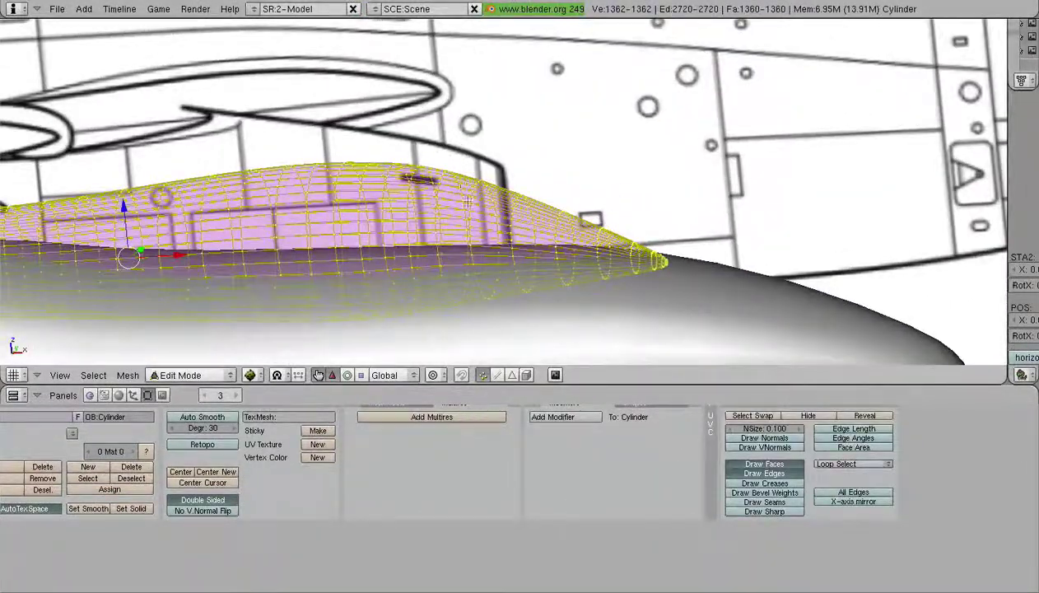
{"action": "scroll", "coordinate": [457, 204], "scroll_direction": "down", "scroll_amount": 6}
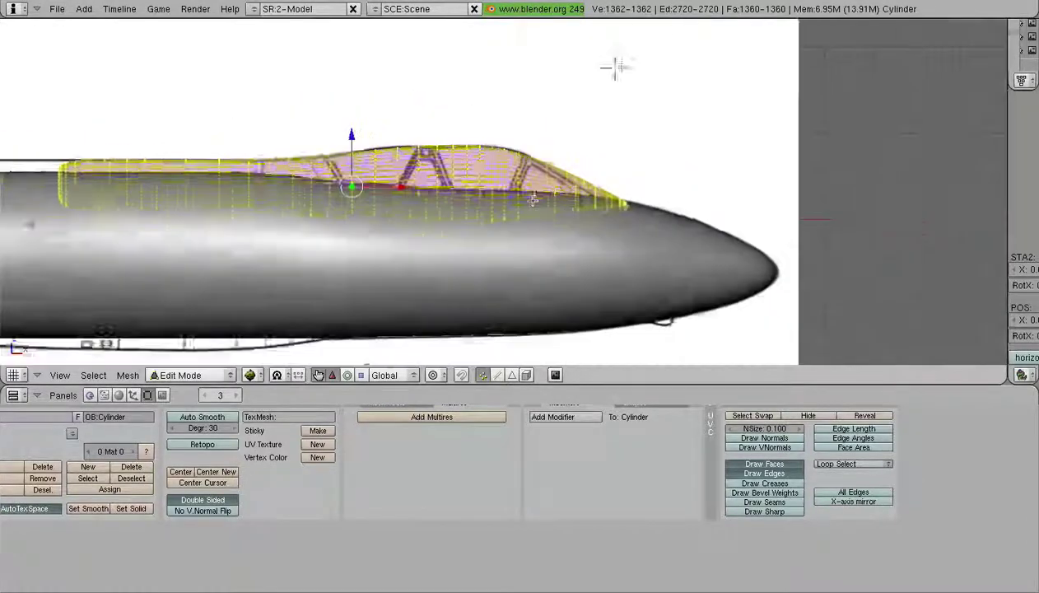
{"action": "scroll", "coordinate": [541, 220], "scroll_direction": "down", "scroll_amount": 2}
{"action": "key", "text": "Tab"}
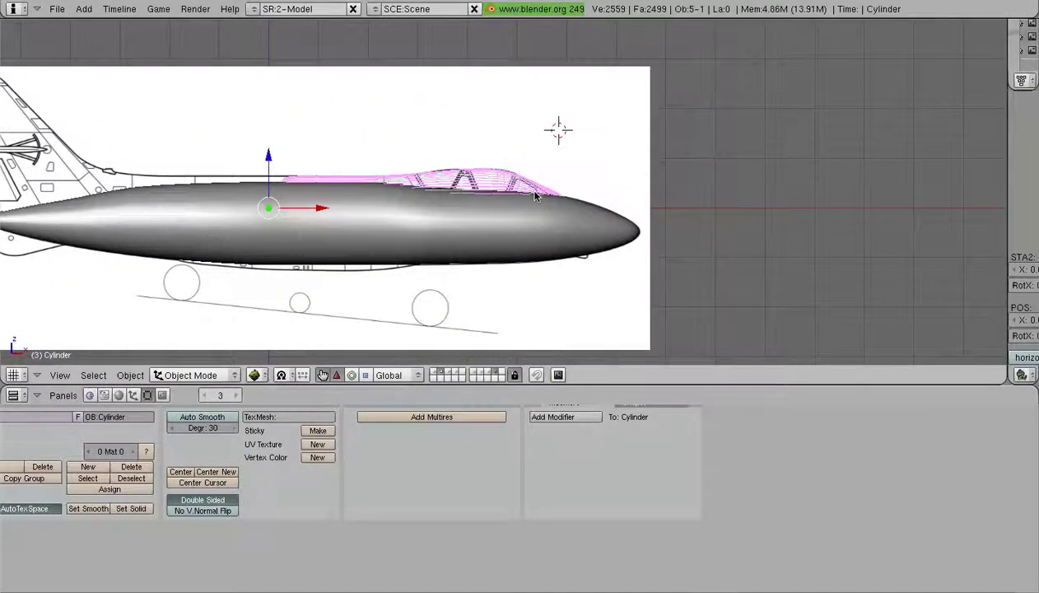
{"action": "key", "text": "ctrl+2"}
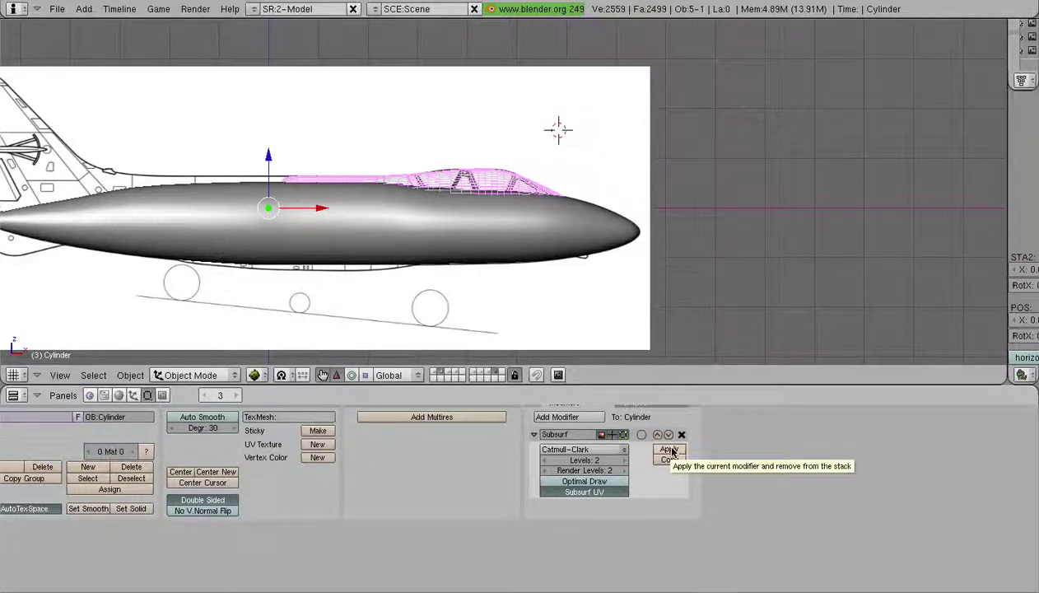
Apply the canopy's level 2 Subsurf modifier and select the whole mesh in Edit Mode
{"action": "left_click", "coordinate": [673, 451]}
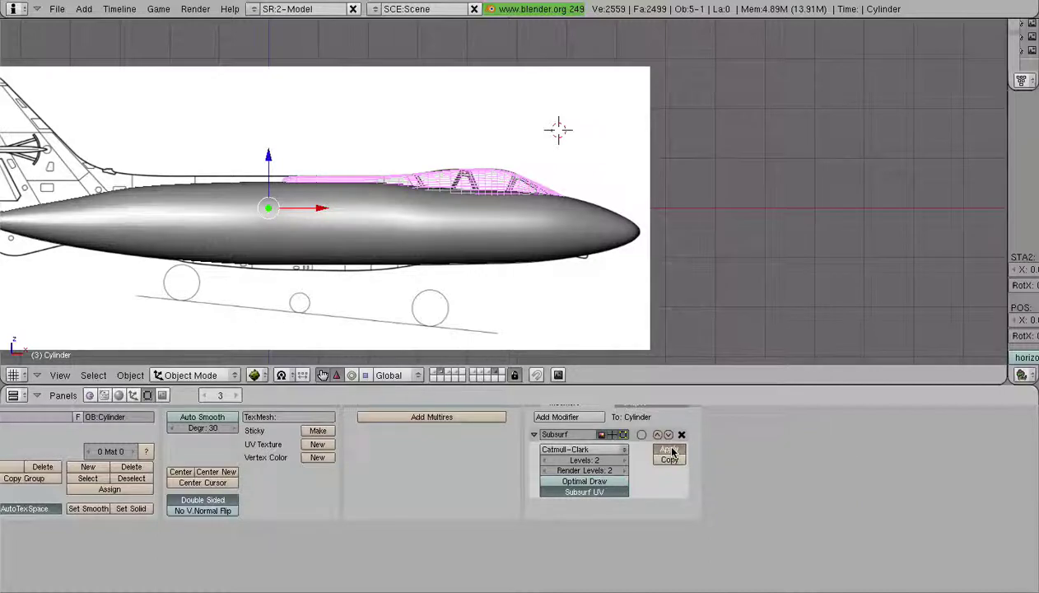
{"action": "scroll", "coordinate": [603, 248], "scroll_direction": "up", "scroll_amount": 5}
{"action": "key", "text": "Tab"}
{"action": "scroll", "coordinate": [589, 226], "scroll_direction": "up", "scroll_amount": 4}
{"action": "key", "text": "a"}
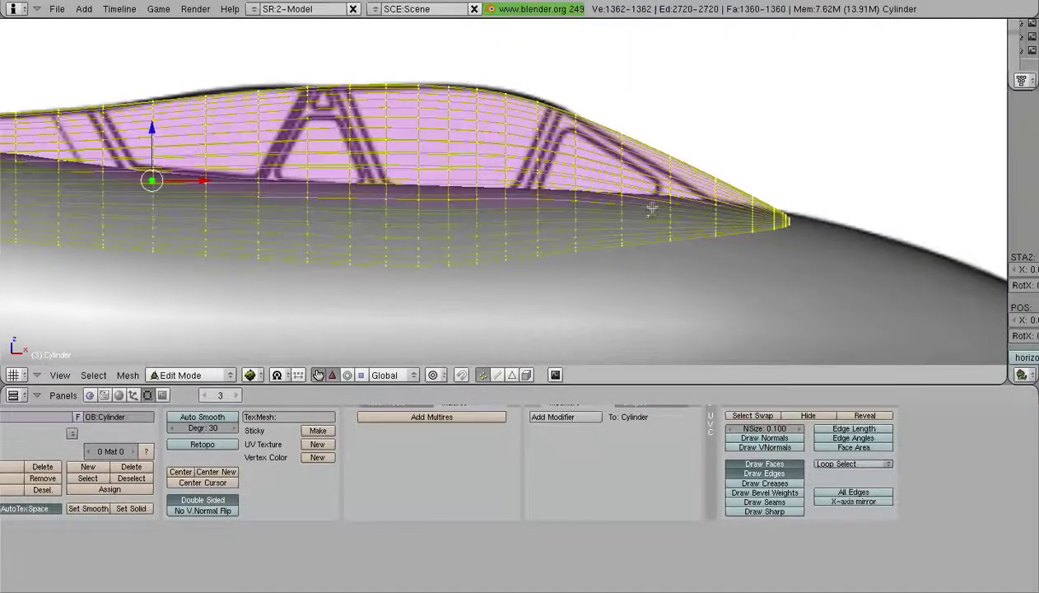
Cut the canopy mesh with Knife (Exact) along the blueprint's sloping windshield line, past the fuselage surface
{"action": "scroll", "coordinate": [626, 222], "scroll_direction": "up", "scroll_amount": 4}
{"action": "middle_click_drag", "start_coordinate": [664, 249], "coordinate": [612, 220], "text": "shift"}
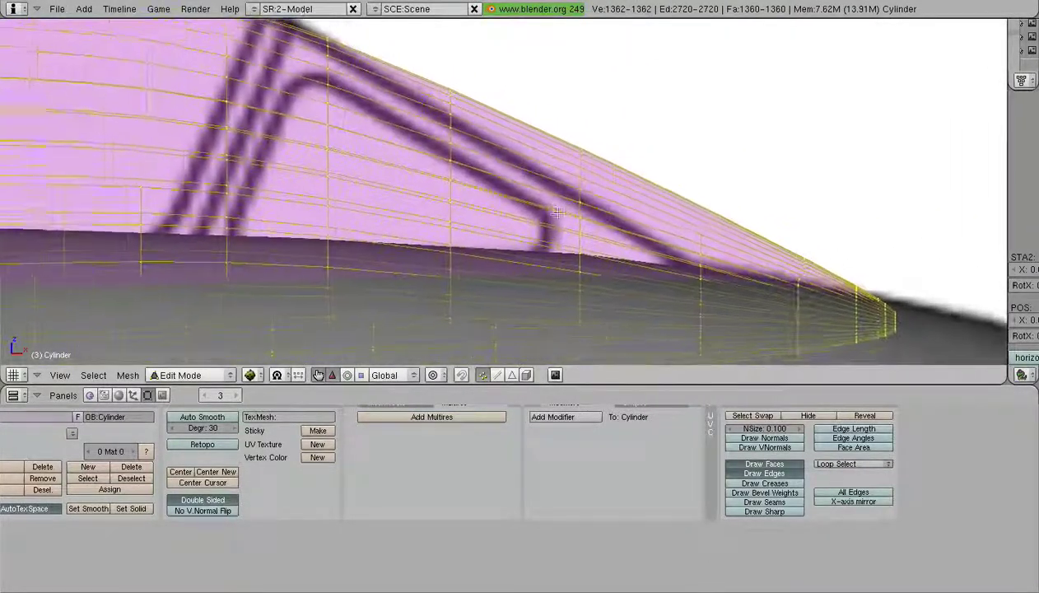
{"action": "scroll", "coordinate": [558, 213], "scroll_direction": "down", "scroll_amount": 1}
{"action": "key", "text": "k"}
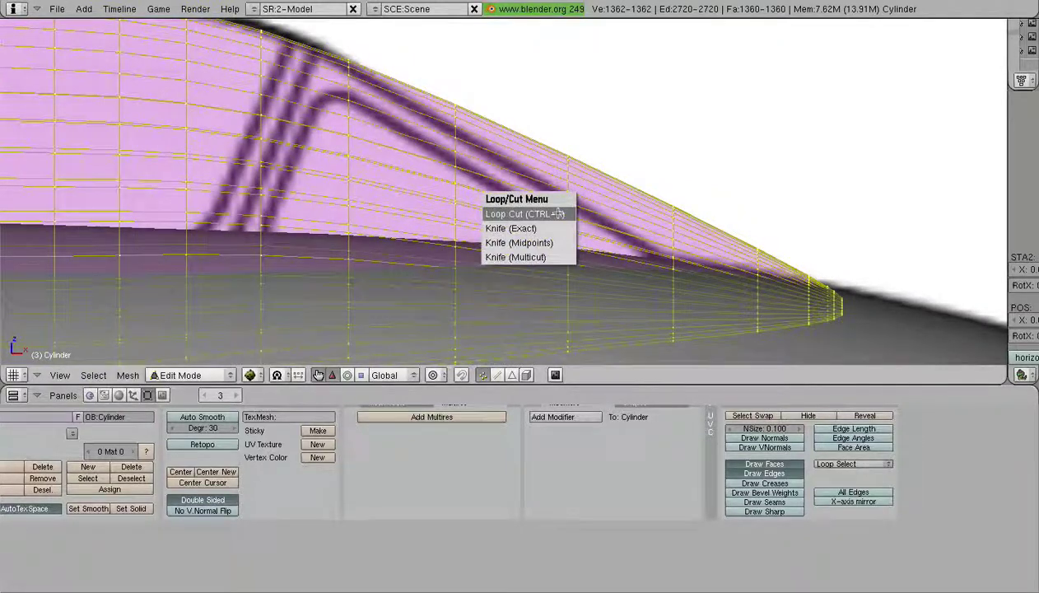
{"action": "left_click", "coordinate": [558, 227]}
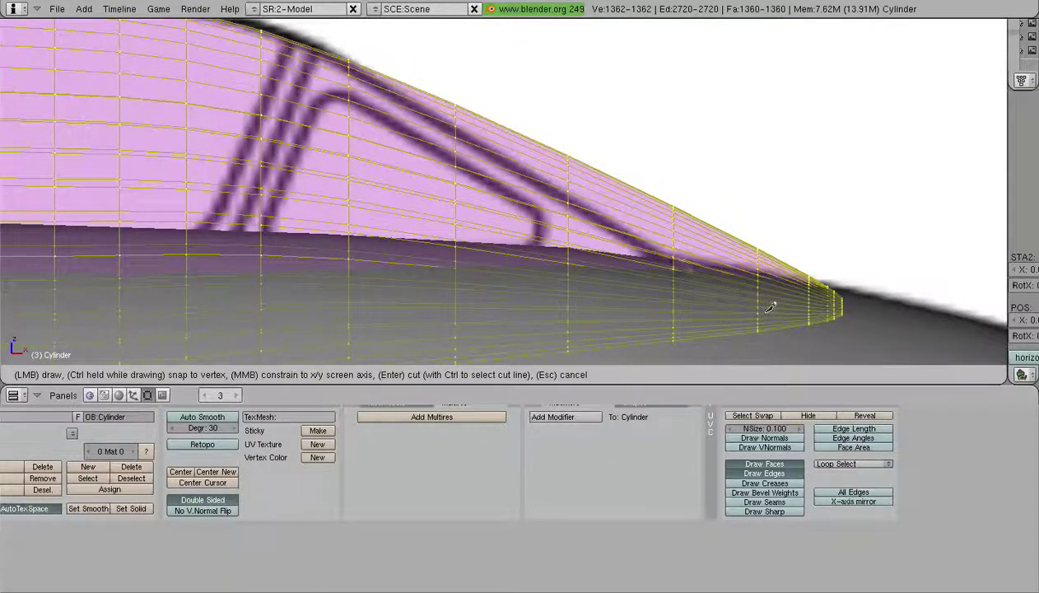
{"action": "left_click", "coordinate": [781, 327]}
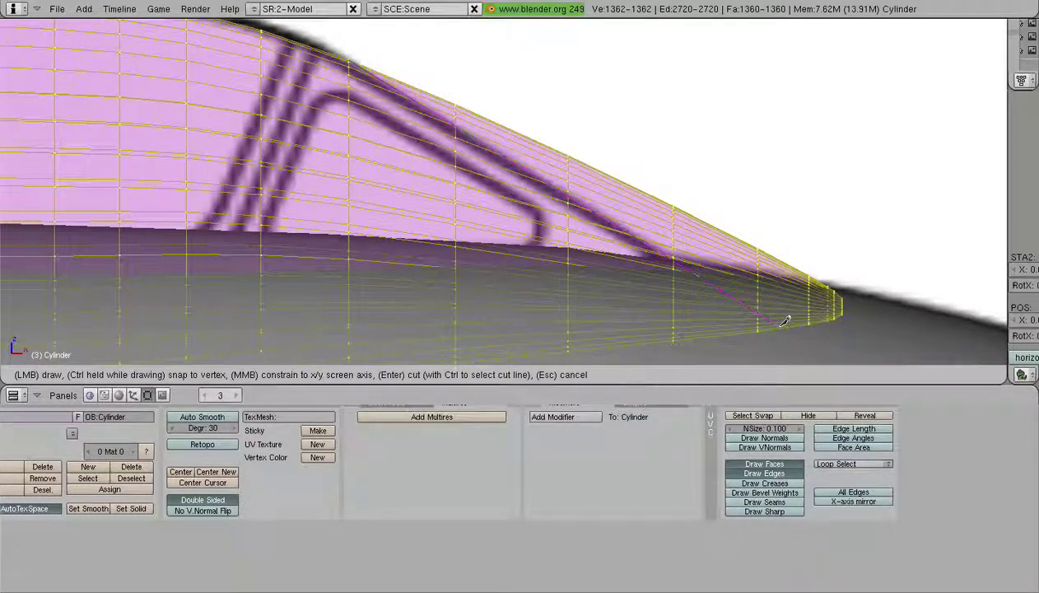
{"action": "key", "text": "Return"}
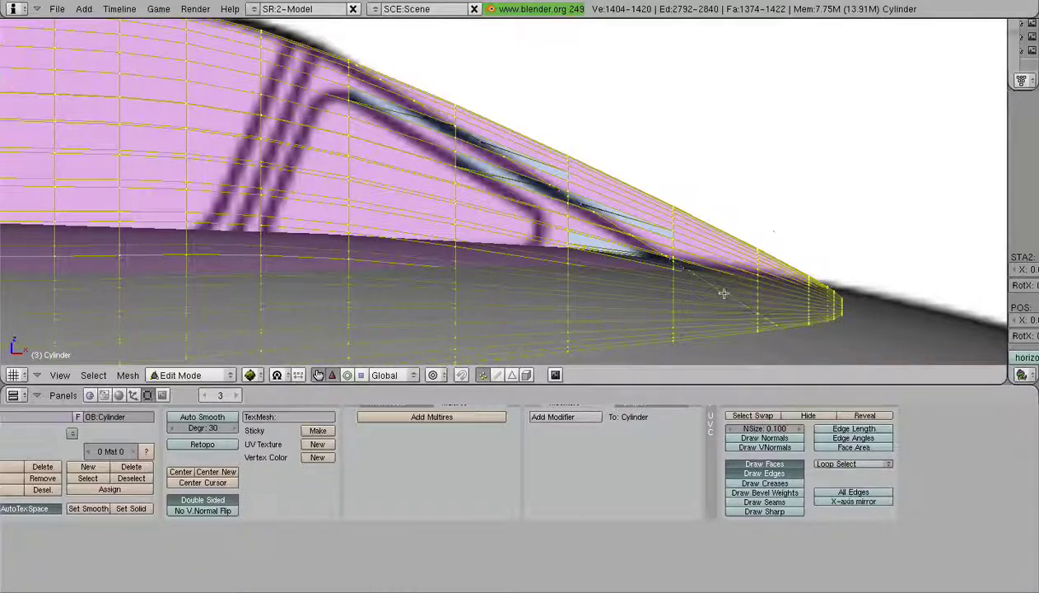
Examine the knife cut on the canopy's front end in perspective and in side view
{"action": "scroll", "coordinate": [690, 271], "scroll_direction": "down", "scroll_amount": 6}
{"action": "middle_click_drag", "start_coordinate": [652, 255], "coordinate": [535, 42]}
{"action": "scroll", "coordinate": [539, 246], "scroll_direction": "up", "scroll_amount": 5}
{"action": "scroll", "coordinate": [539, 246], "scroll_direction": "up", "scroll_amount": 3}
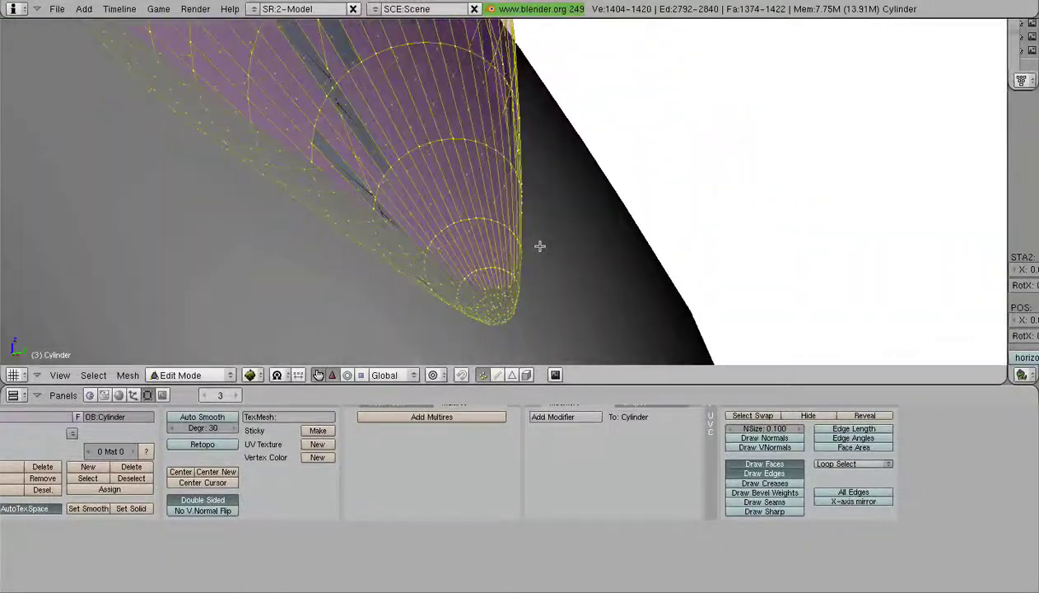
{"action": "scroll", "coordinate": [539, 246], "scroll_direction": "down", "scroll_amount": 3}
{"action": "key", "text": "KP_1"}
{"action": "scroll", "coordinate": [534, 245], "scroll_direction": "down", "scroll_amount": 1}
{"action": "middle_click_drag", "start_coordinate": [761, 175], "coordinate": [614, 244], "text": "shift"}
{"action": "scroll", "coordinate": [614, 244], "scroll_direction": "up", "scroll_amount": 6}
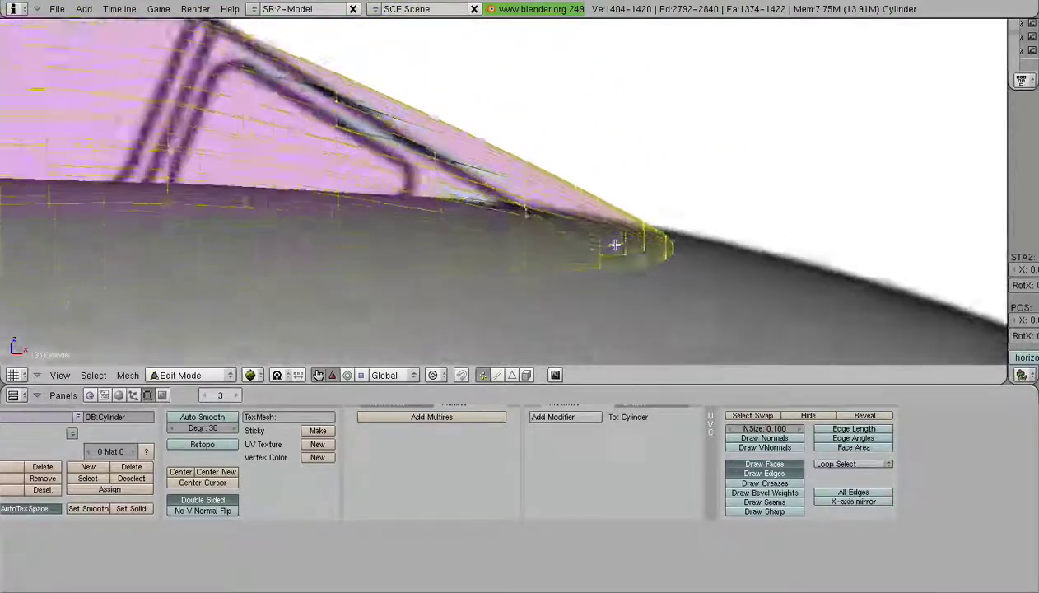
Clear the selection and lasso-select the vertices at the canopy's front tip
{"action": "key", "text": "a"}
{"action": "scroll", "coordinate": [617, 244], "scroll_direction": "up", "scroll_amount": 4}
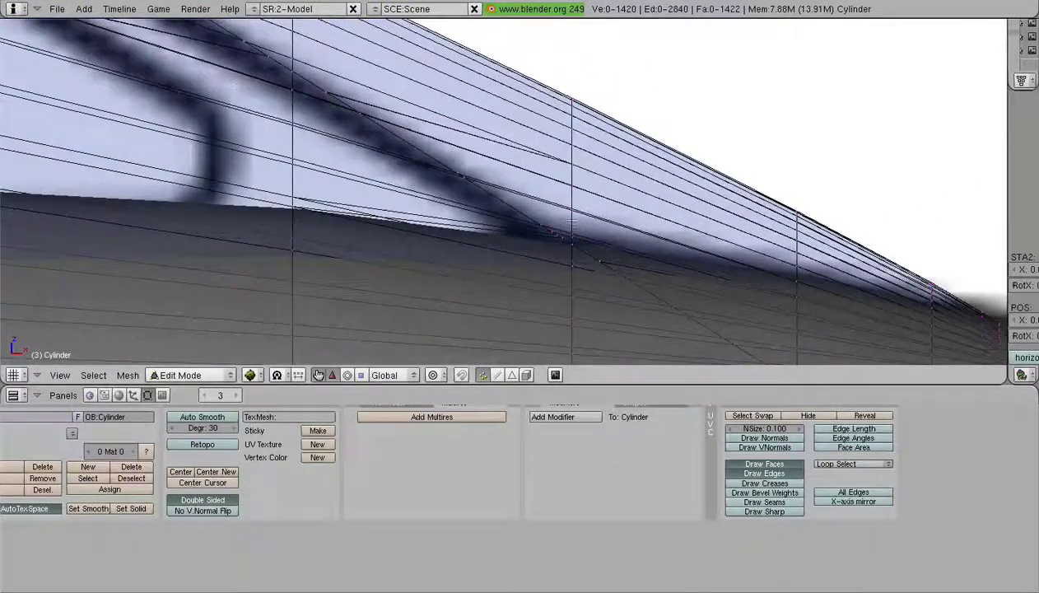
{"action": "scroll", "coordinate": [572, 221], "scroll_direction": "down", "scroll_amount": 5}
{"action": "middle_click_drag", "start_coordinate": [738, 293], "coordinate": [534, 225], "text": "shift"}
{"action": "scroll", "coordinate": [533, 225], "scroll_direction": "up", "scroll_amount": 4}
{"action": "mouse_move", "coordinate": [568, 206]}
{"action": "left_mouse_down", "text": "ctrl"}
{"action": "mouse_move", "coordinate": [396, 41]}
{"action": "mouse_move", "coordinate": [478, 225]}
{"action": "left_mouse_up", "text": "ctrl"}
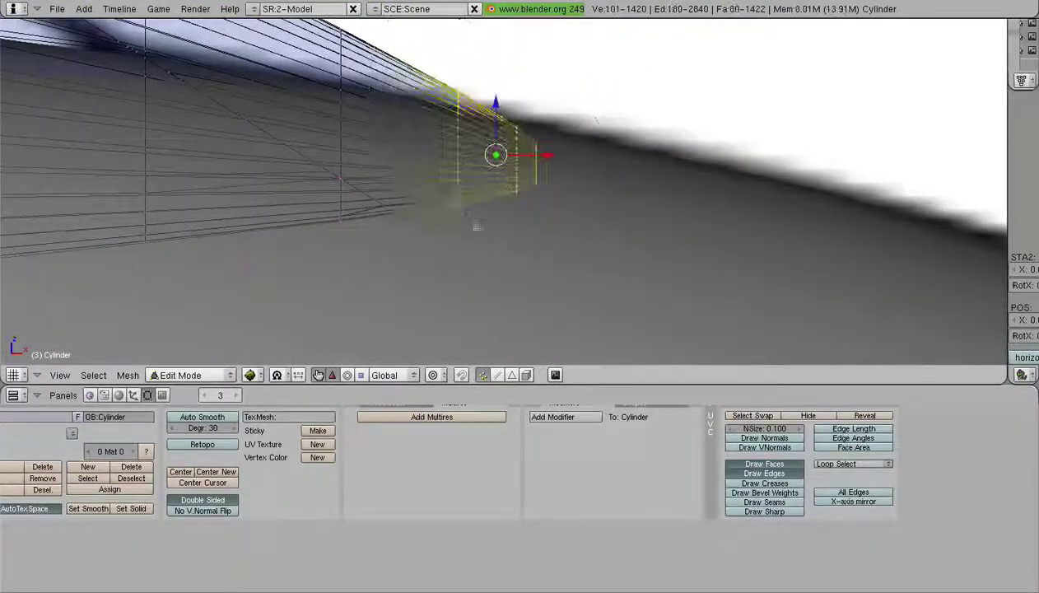
Add the vertices ahead of the knife cut on the canopy's lower front end to the lasso selection
{"action": "middle_click_drag", "start_coordinate": [414, 223], "coordinate": [634, 291], "text": "shift"}
{"action": "scroll", "coordinate": [633, 291], "scroll_direction": "up", "scroll_amount": 4}
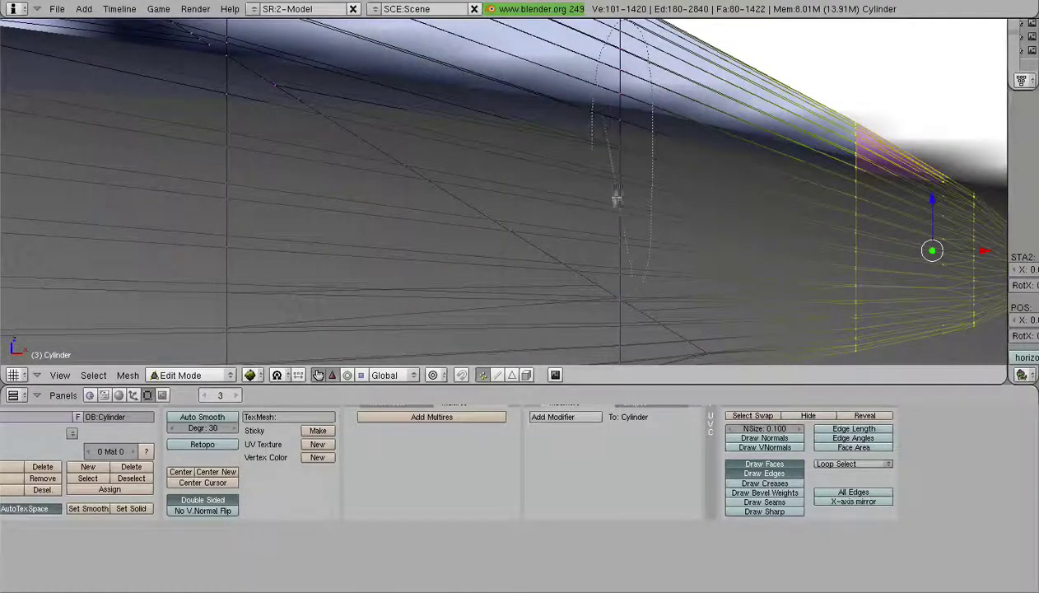
{"action": "left_click_drag", "start_coordinate": [617, 288], "coordinate": [627, 290], "text": "ctrl"}
{"action": "scroll", "coordinate": [617, 208], "scroll_direction": "down", "scroll_amount": 4}
{"action": "middle_click_drag", "start_coordinate": [617, 207], "coordinate": [651, 299], "text": "shift"}
{"action": "left_click_drag", "start_coordinate": [647, 289], "coordinate": [628, 290], "text": "ctrl"}
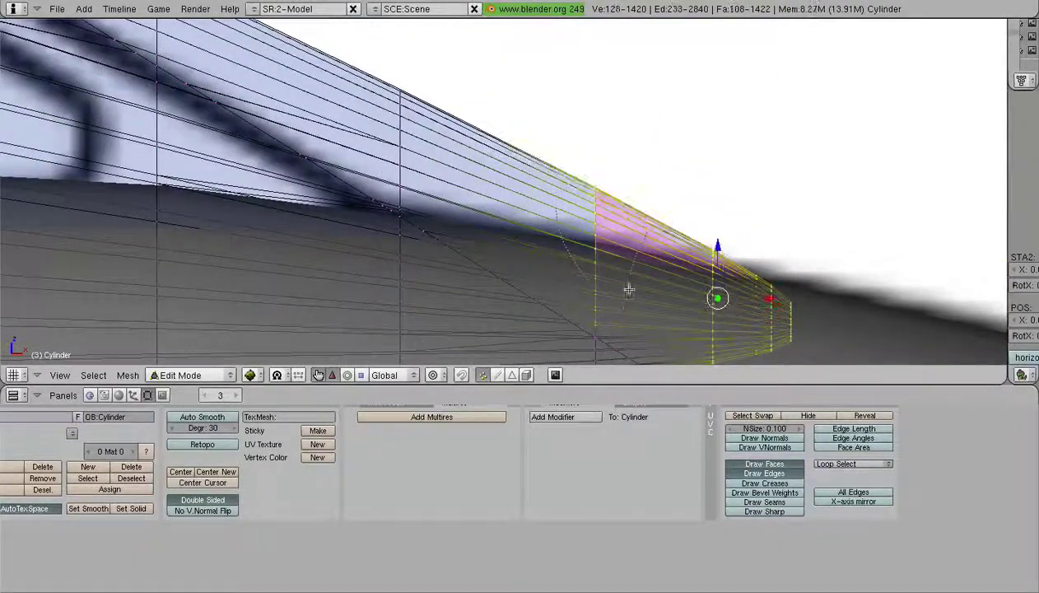
{"action": "middle_click_drag", "start_coordinate": [547, 206], "coordinate": [743, 231], "text": "shift"}
{"action": "scroll", "coordinate": [743, 231], "scroll_direction": "up", "scroll_amount": 4}
{"action": "left_click_drag", "start_coordinate": [669, 271], "coordinate": [705, 278], "text": "ctrl"}
{"action": "scroll", "coordinate": [685, 253], "scroll_direction": "down", "scroll_amount": 5}
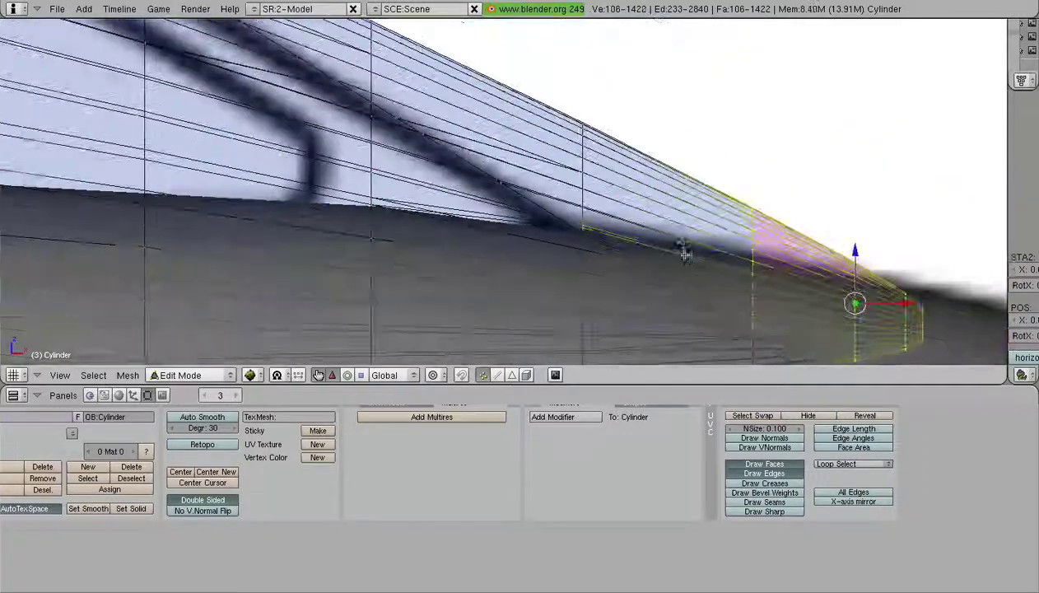
Extend the lasso selection up the windshield to the top of the cut and delete the selected vertices
{"action": "middle_click_drag", "start_coordinate": [641, 208], "coordinate": [671, 282], "text": "shift"}
{"action": "left_click_drag", "start_coordinate": [677, 259], "coordinate": [627, 311], "text": "ctrl"}
{"action": "scroll", "coordinate": [613, 247], "scroll_direction": "down", "scroll_amount": 2}
{"action": "middle_click_drag", "start_coordinate": [575, 196], "coordinate": [664, 217], "text": "shift"}
{"action": "scroll", "coordinate": [659, 210], "scroll_direction": "up", "scroll_amount": 7}
{"action": "mouse_move", "coordinate": [557, 31]}
{"action": "left_mouse_down", "text": "ctrl"}
{"action": "mouse_move", "coordinate": [565, 231]}
{"action": "mouse_move", "coordinate": [530, 187]}
{"action": "left_mouse_up", "text": "ctrl"}
{"action": "scroll", "coordinate": [511, 173], "scroll_direction": "down", "scroll_amount": 4}
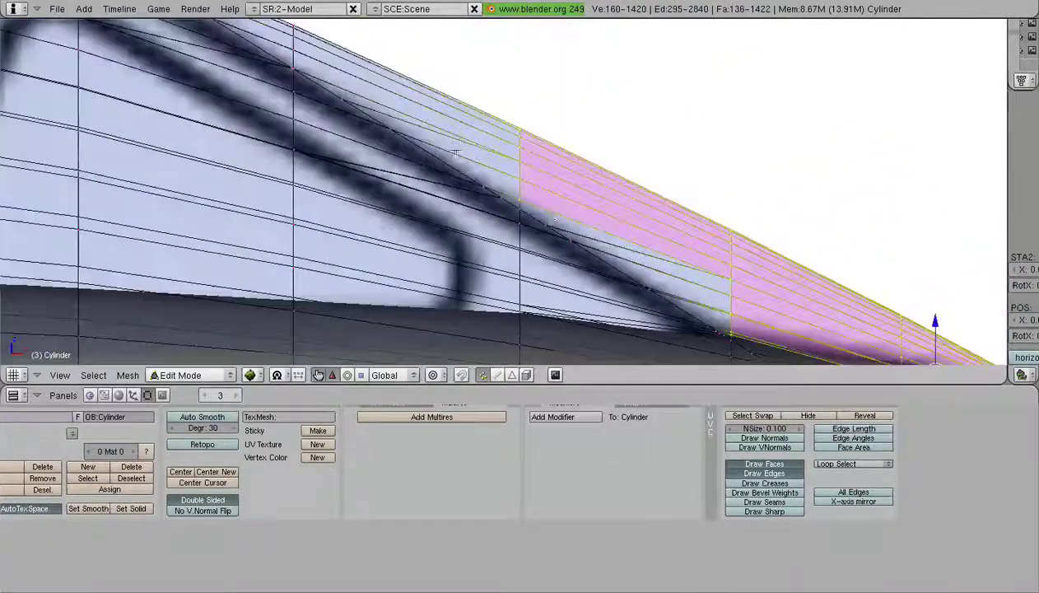
{"action": "middle_click_drag", "start_coordinate": [457, 152], "coordinate": [651, 225], "text": "shift"}
{"action": "scroll", "coordinate": [577, 206], "scroll_direction": "up", "scroll_amount": 6}
{"action": "middle_click_drag", "start_coordinate": [479, 91], "coordinate": [554, 218], "text": "shift"}
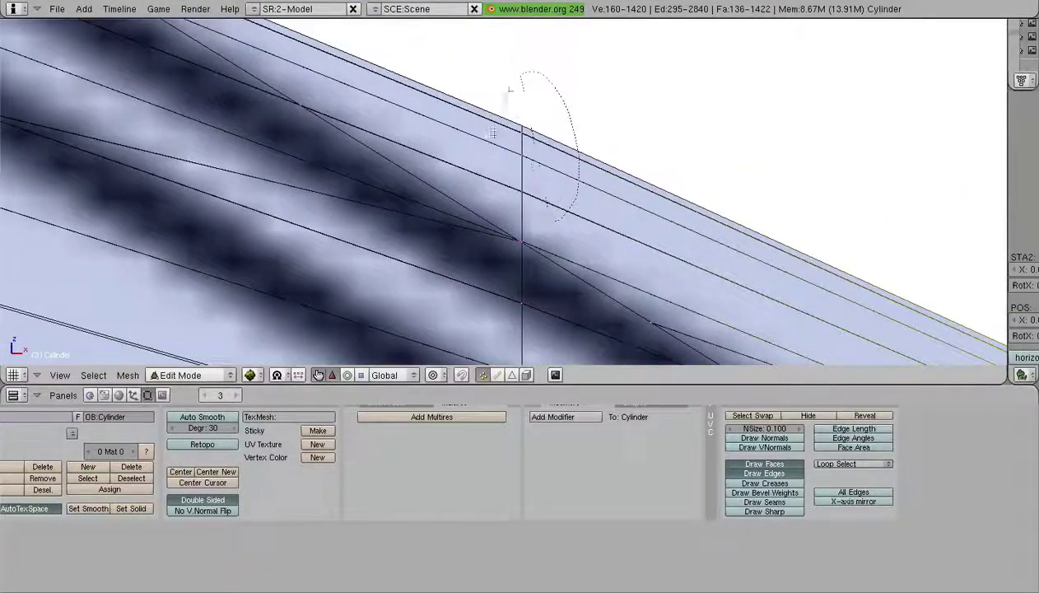
{"action": "left_click_drag", "start_coordinate": [510, 90], "coordinate": [527, 216], "text": "ctrl"}
{"action": "scroll", "coordinate": [538, 216], "scroll_direction": "down", "scroll_amount": 10}
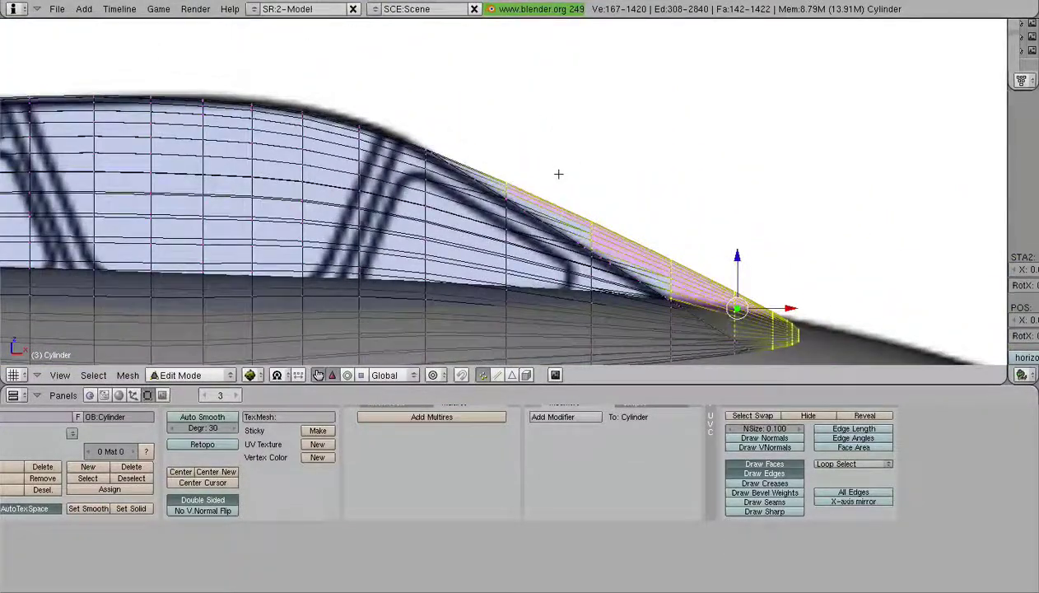
{"action": "key", "text": "x"}
{"action": "left_click", "coordinate": [559, 175]}
Return to Object Mode and set the canopy's draw type to Solid
{"action": "mouse_move", "coordinate": [559, 191]}
{"action": "middle_mouse_down"}
{"action": "mouse_move", "coordinate": [609, 198]}
{"action": "mouse_move", "coordinate": [692, 173]}
{"action": "middle_mouse_up"}
{"action": "key", "text": "Tab"}
{"action": "scroll", "coordinate": [577, 206], "scroll_direction": "up", "scroll_amount": 3}
{"action": "middle_click_drag", "start_coordinate": [560, 210], "coordinate": [462, 263]}
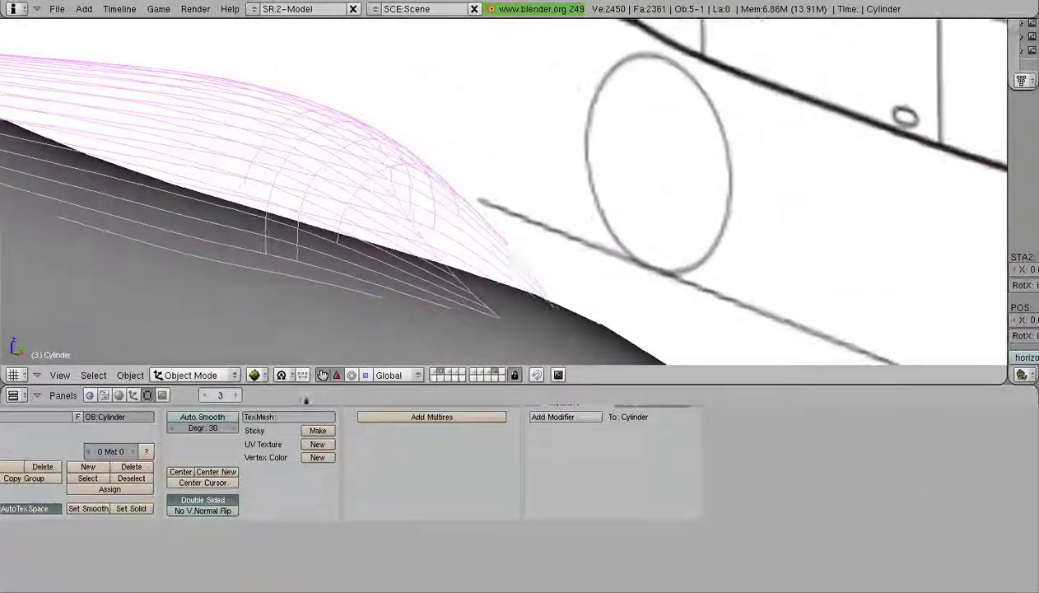
{"action": "left_click", "coordinate": [135, 396]}
{"action": "left_click", "coordinate": [374, 471]}
{"action": "scroll", "coordinate": [419, 219], "scroll_direction": "down", "scroll_amount": 3}
{"action": "middle_click_drag", "start_coordinate": [421, 219], "coordinate": [332, 212]}
{"action": "scroll", "coordinate": [332, 212], "scroll_direction": "up", "scroll_amount": 4}
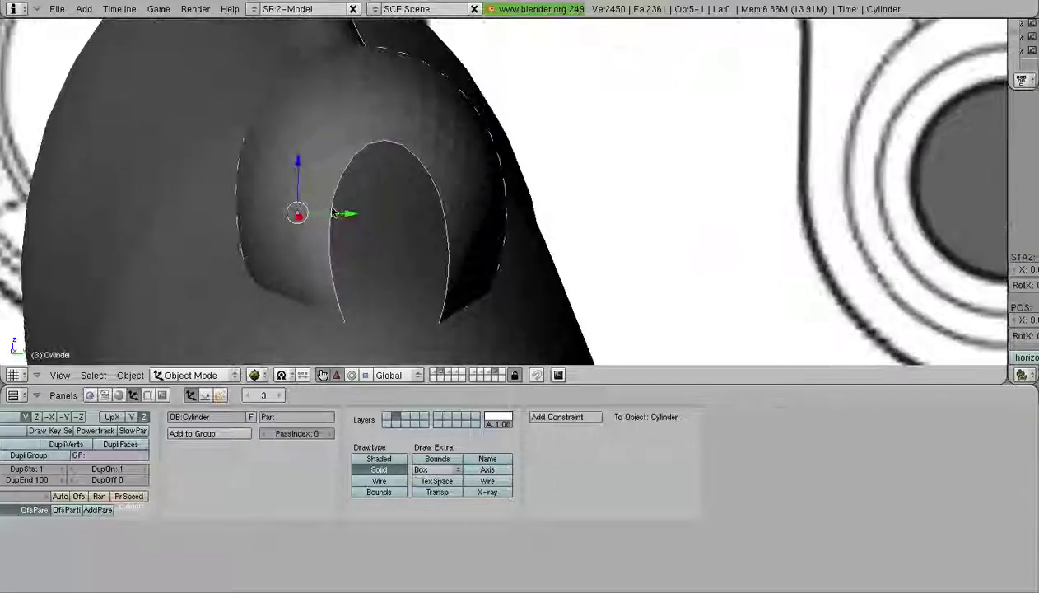
Examine the windshield opening from the front against the front-view blueprint and in perspective
{"action": "key", "text": "KP_3"}
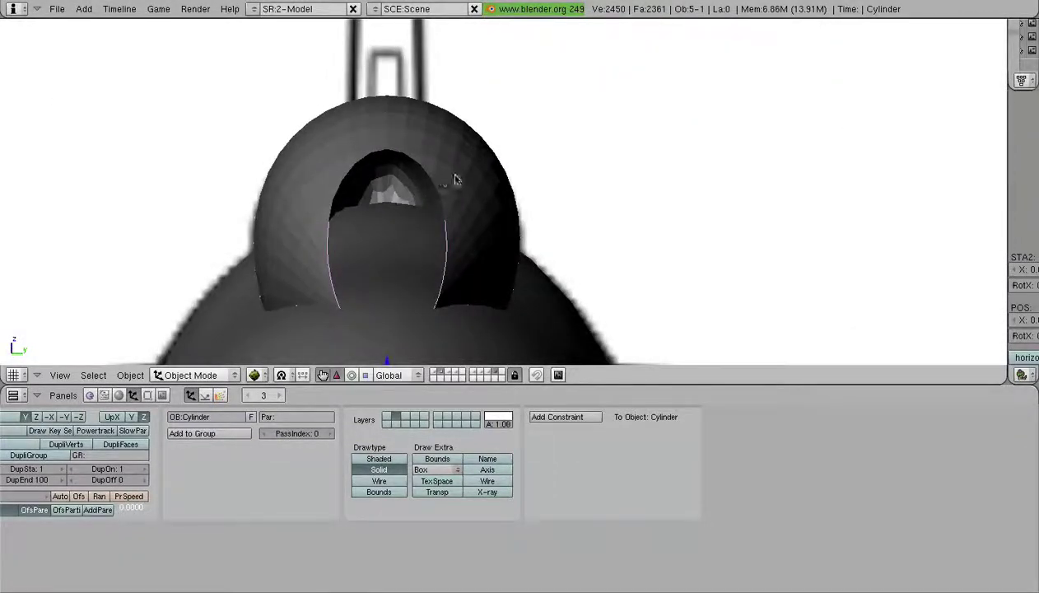
{"action": "scroll", "coordinate": [391, 151], "scroll_direction": "down", "scroll_amount": 4}
{"action": "scroll", "coordinate": [437, 152], "scroll_direction": "down", "scroll_amount": 2}
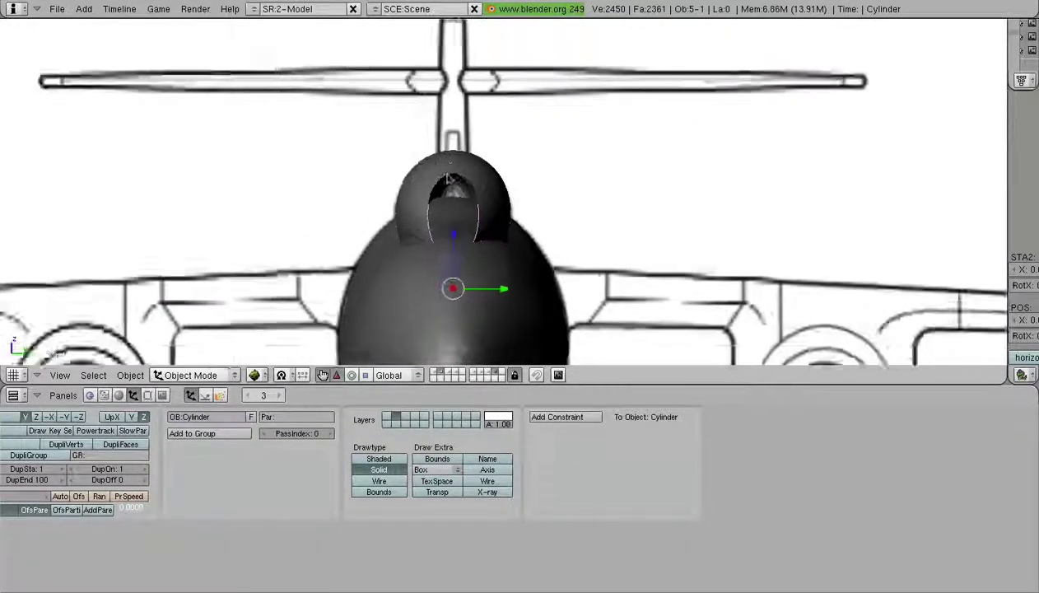
{"action": "middle_click_drag", "start_coordinate": [444, 226], "coordinate": [452, 234]}
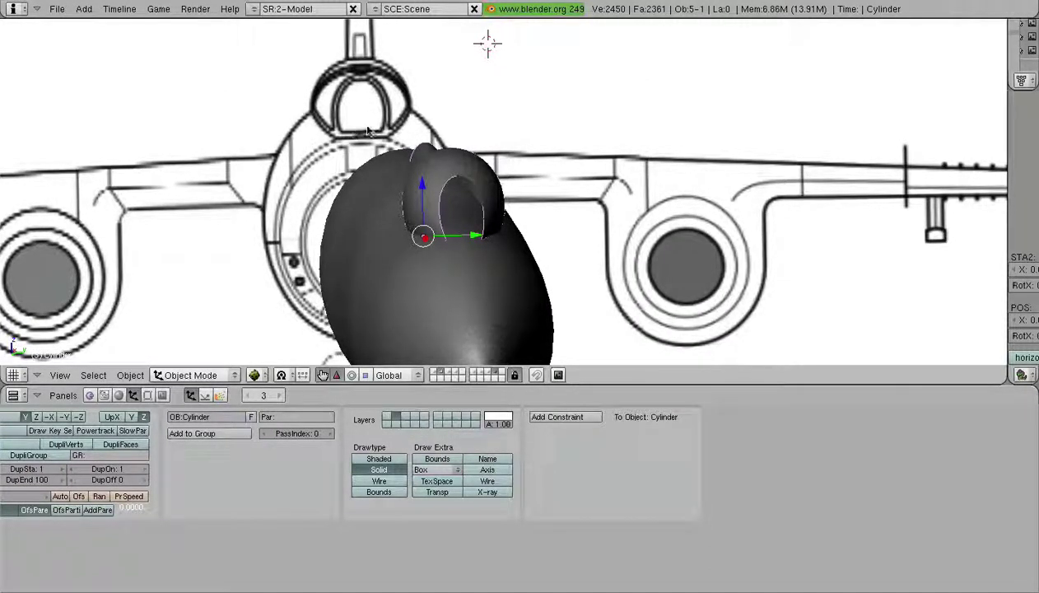
{"action": "mouse_move", "coordinate": [501, 230]}
{"action": "middle_mouse_down"}
{"action": "mouse_move", "coordinate": [492, 240]}
{"action": "mouse_move", "coordinate": [506, 226]}
{"action": "middle_mouse_up"}
{"action": "key", "text": "KP_3"}
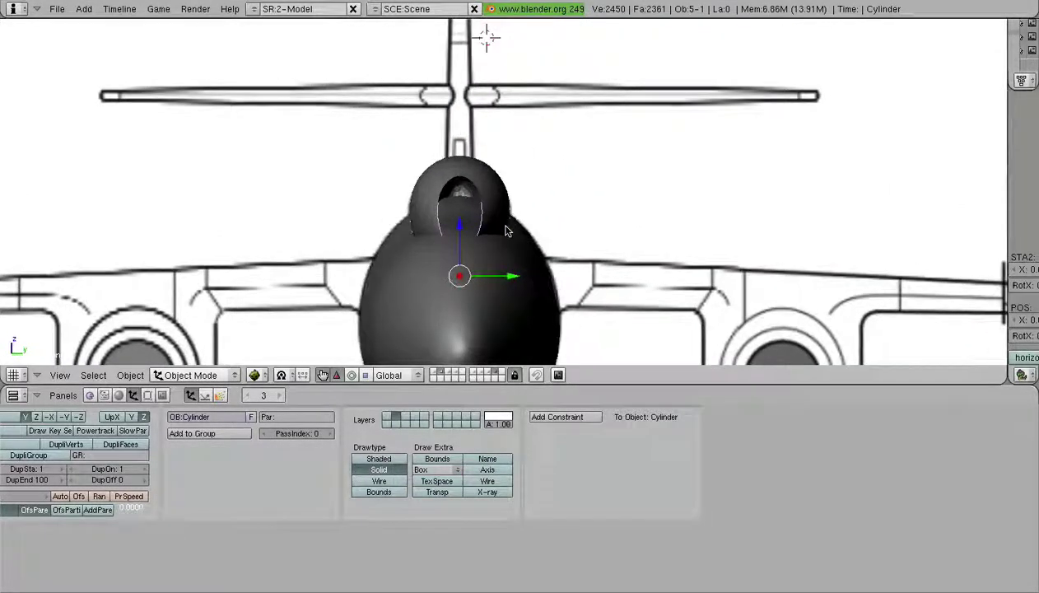
{"action": "scroll", "coordinate": [507, 225], "scroll_direction": "up", "scroll_amount": 6}
{"action": "scroll", "coordinate": [509, 221], "scroll_direction": "down", "scroll_amount": 7}
{"action": "middle_click_drag", "start_coordinate": [512, 219], "coordinate": [557, 227]}
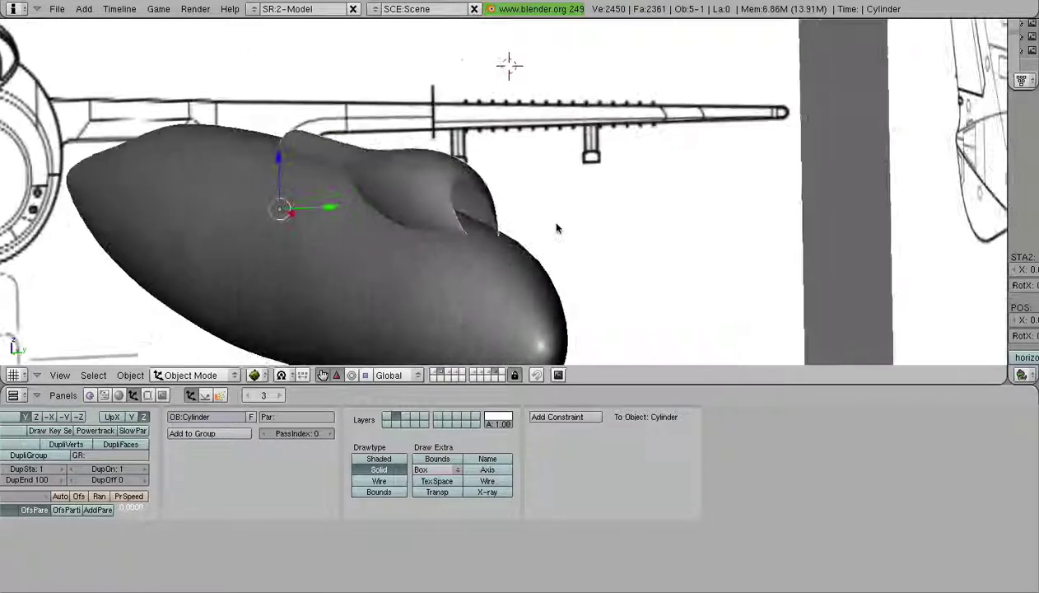
Undo the canopy edits back to the unapplied Subsurf modifier and show the canopy's editing settings
{"action": "key", "text": "ctrl+z"}
{"action": "key", "text": "ctrl+z"}
{"action": "key", "text": "Tab"}
{"action": "key", "text": "Tab"}
{"action": "key", "text": "a"}
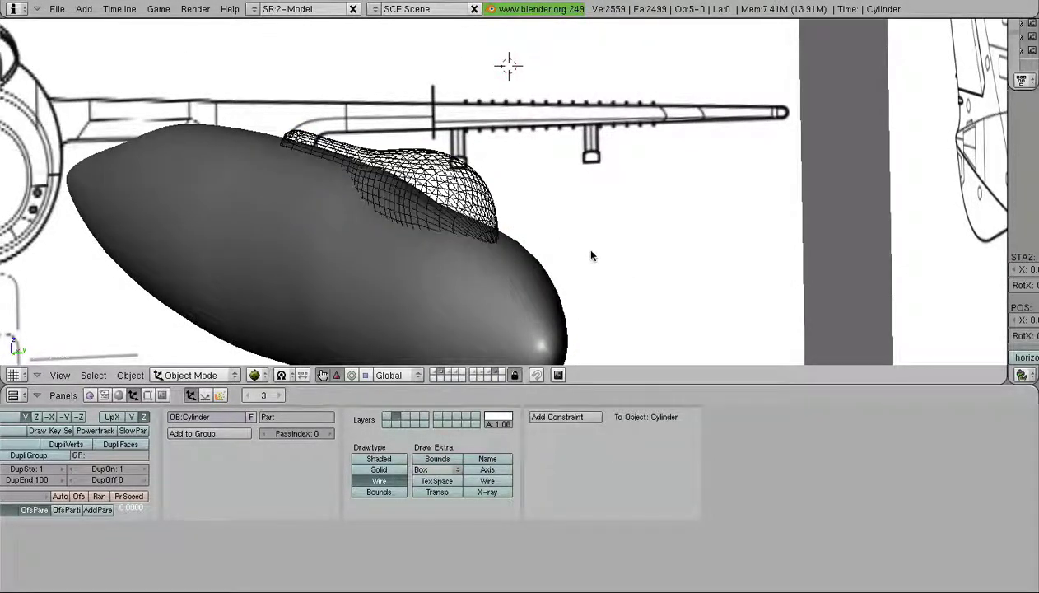
{"action": "key", "text": "a"}
{"action": "key", "text": "Tab"}
{"action": "key", "text": "Tab"}
{"action": "right_click", "coordinate": [510, 218]}
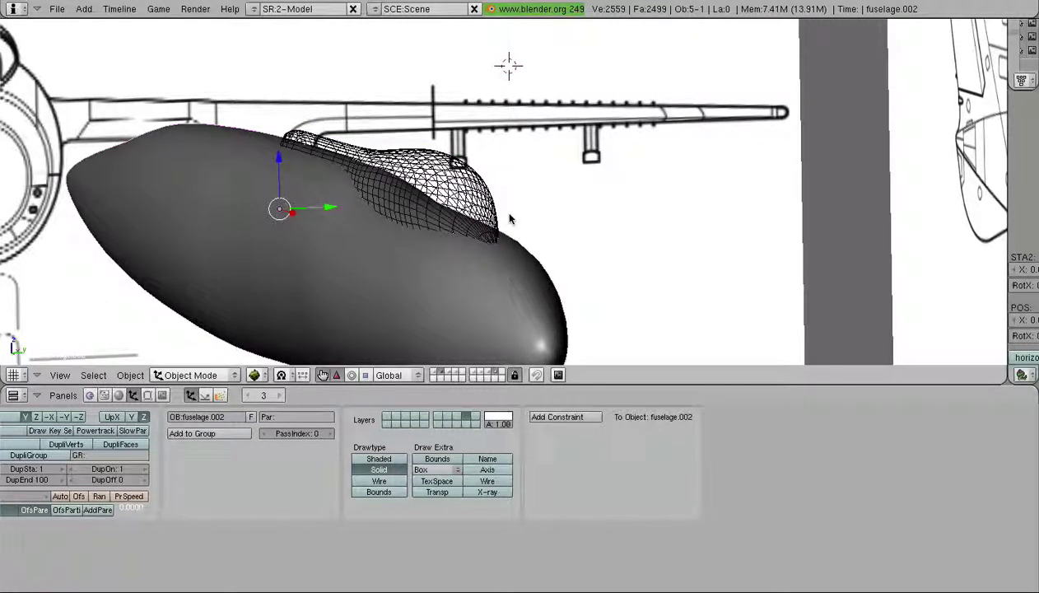
{"action": "left_click", "coordinate": [147, 396]}
{"action": "right_click", "coordinate": [363, 218]}
{"action": "key", "text": "a"}
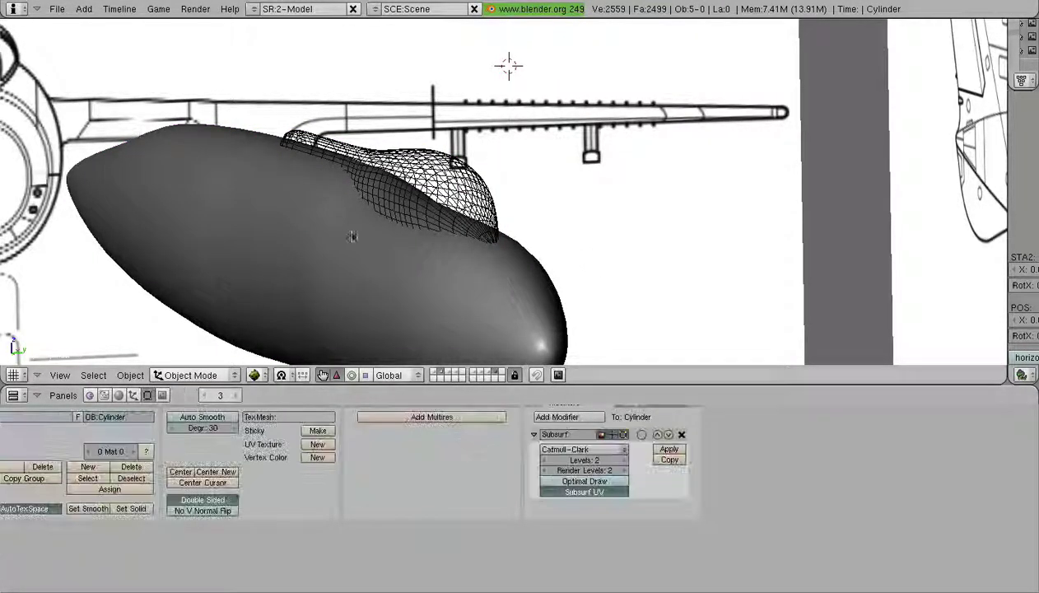
Lasso-select the end vertices at the canopy's front tip in Edit Mode and scale them along the Y axis
{"action": "scroll", "coordinate": [429, 174], "scroll_direction": "up", "scroll_amount": 3}
{"action": "scroll", "coordinate": [443, 197], "scroll_direction": "down", "scroll_amount": 4}
{"action": "key", "text": "Tab"}
{"action": "middle_click_drag", "start_coordinate": [442, 199], "coordinate": [655, 186]}
{"action": "key", "text": "KP_1"}
{"action": "scroll", "coordinate": [655, 186], "scroll_direction": "up", "scroll_amount": 3}
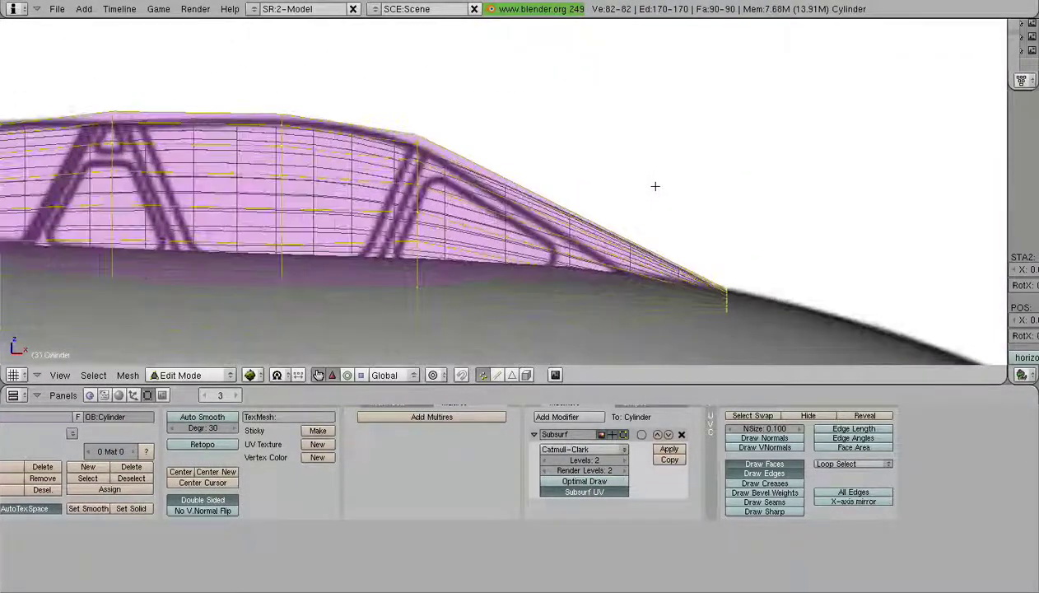
{"action": "scroll", "coordinate": [569, 190], "scroll_direction": "down", "scroll_amount": 7}
{"action": "middle_click_drag", "start_coordinate": [566, 190], "coordinate": [493, 260]}
{"action": "scroll", "coordinate": [493, 259], "scroll_direction": "up", "scroll_amount": 4}
{"action": "key", "text": "a"}
{"action": "middle_click_drag", "start_coordinate": [510, 343], "coordinate": [513, 288], "text": "shift"}
{"action": "scroll", "coordinate": [512, 288], "scroll_direction": "up", "scroll_amount": 3}
{"action": "left_click_drag", "start_coordinate": [606, 317], "coordinate": [540, 321], "text": "ctrl"}
{"action": "scroll", "coordinate": [537, 245], "scroll_direction": "down", "scroll_amount": 2}
{"action": "key", "text": "s"}
{"action": "key", "text": "y"}
{"action": "left_click", "coordinate": [599, 262]}
Examine the reshaped canopy tip in perspective and against the side-view blueprint
{"action": "middle_click_drag", "start_coordinate": [599, 262], "coordinate": [501, 284]}
{"action": "scroll", "coordinate": [501, 284], "scroll_direction": "up", "scroll_amount": 1}
{"action": "key", "text": "Tab"}
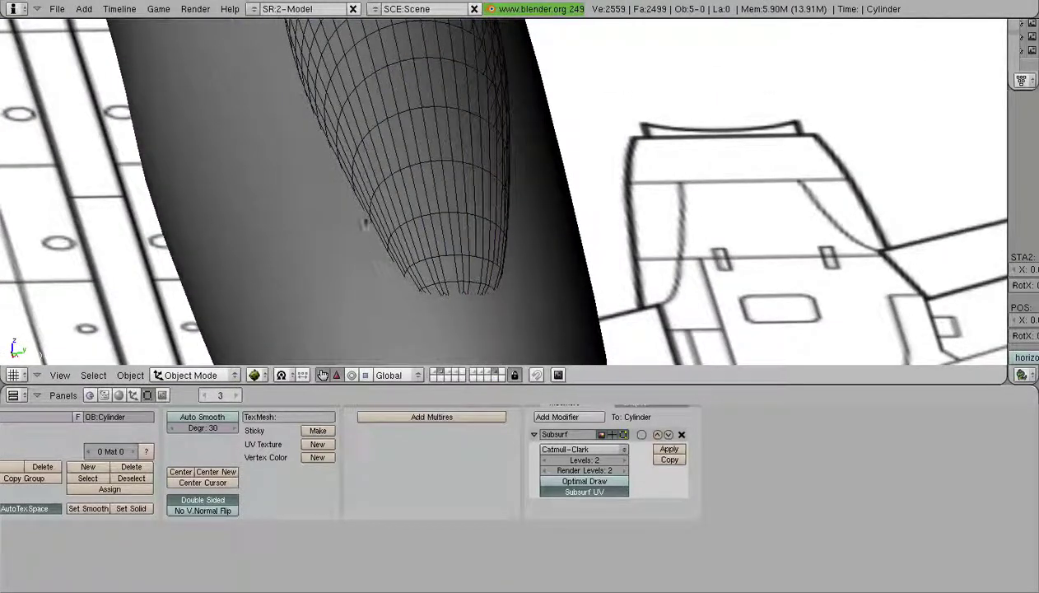
{"action": "middle_click_drag", "start_coordinate": [442, 202], "coordinate": [360, 160]}
{"action": "middle_click_drag", "start_coordinate": [430, 179], "coordinate": [432, 226]}
{"action": "middle_click_drag", "start_coordinate": [449, 232], "coordinate": [589, 212]}
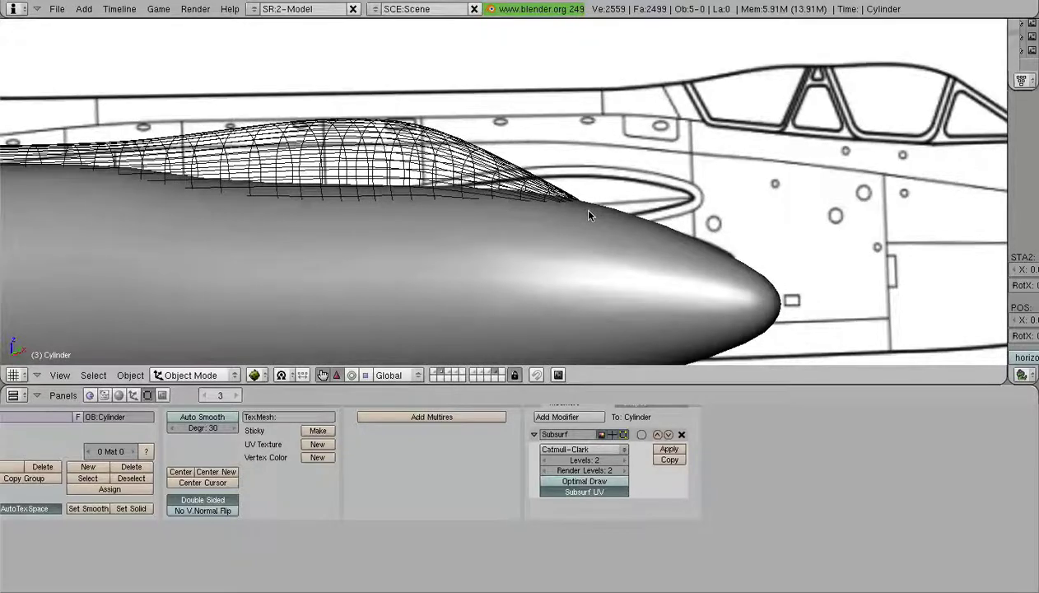
{"action": "key", "text": "KP_1"}
{"action": "scroll", "coordinate": [580, 212], "scroll_direction": "up", "scroll_amount": 5}
{"action": "key", "text": "Tab"}
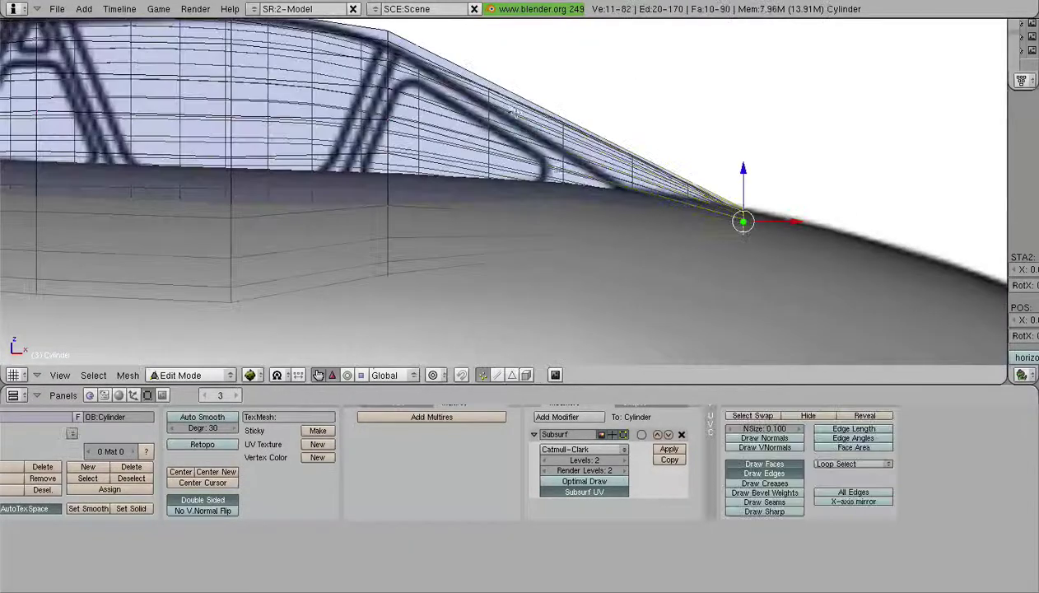
{"action": "middle_click_drag", "start_coordinate": [514, 113], "coordinate": [551, 179], "text": "shift"}
{"action": "key", "text": "Tab"}
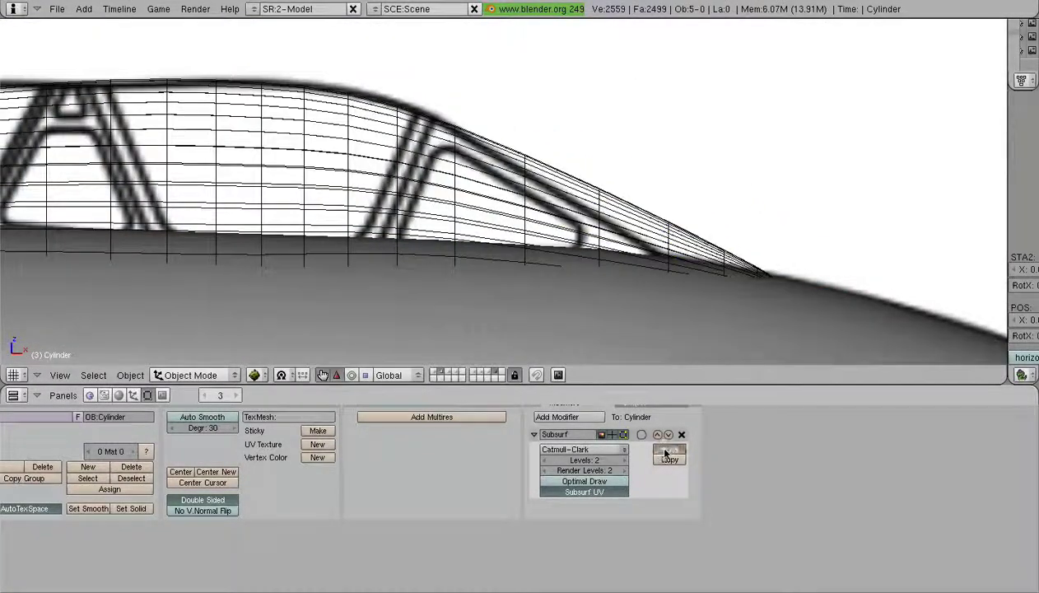
Apply the canopy's level 2 Subsurf modifier and select the whole mesh in Edit Mode
{"action": "left_click", "coordinate": [667, 451]}
{"action": "key", "text": "Tab"}
{"action": "key", "text": "a"}
Cut the canopy mesh with Knife (Exact) along the blueprint's sloping windshield frame line, continuing below the fuselage surface
{"action": "key", "text": "k"}
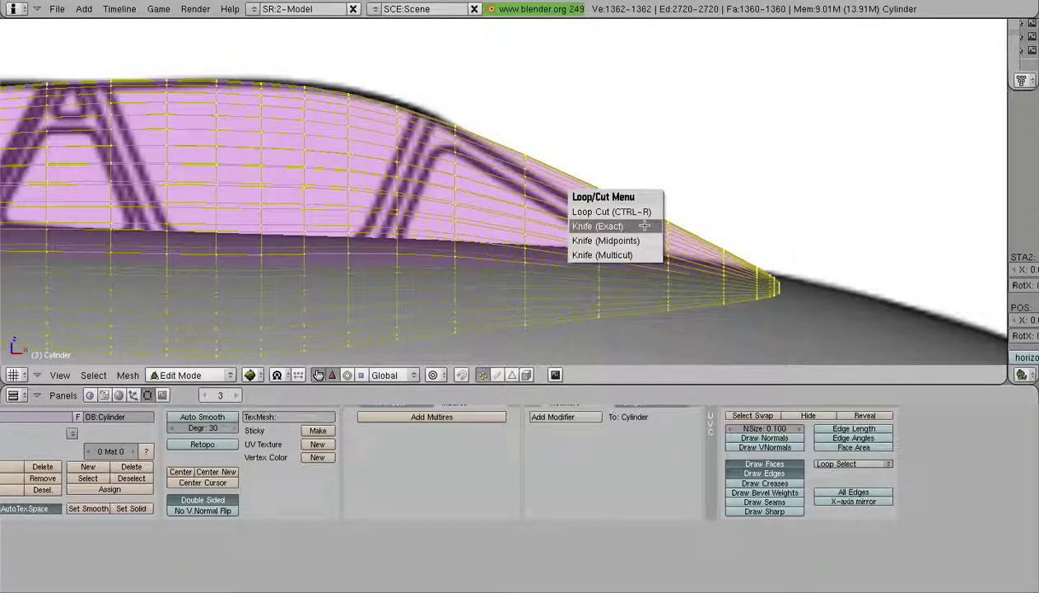
{"action": "scroll", "coordinate": [513, 164], "scroll_direction": "up", "scroll_amount": 4}
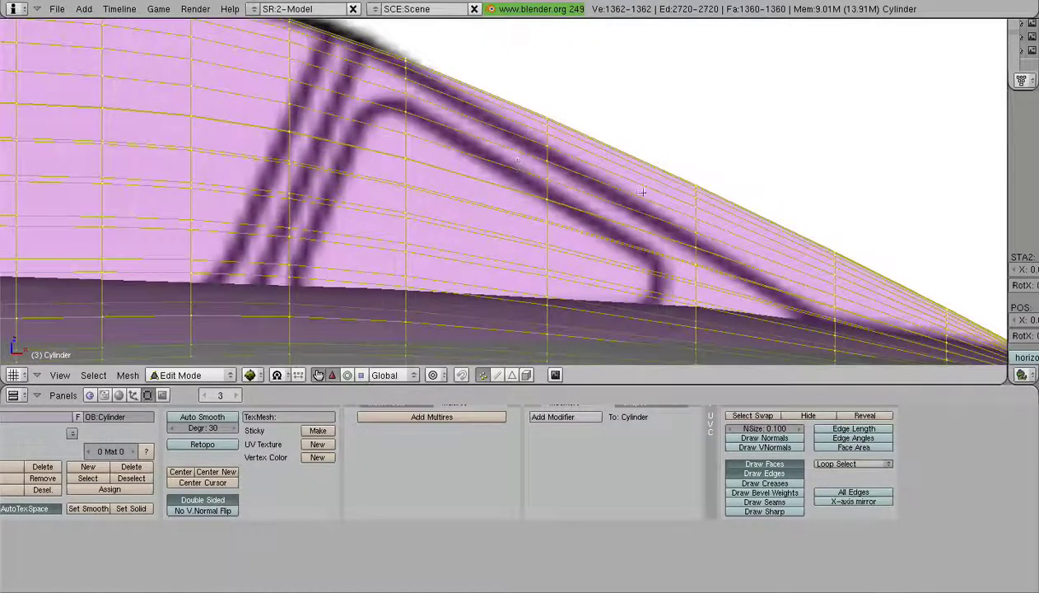
{"action": "middle_click_drag", "start_coordinate": [643, 192], "coordinate": [475, 174], "text": "shift"}
{"action": "scroll", "coordinate": [474, 174], "scroll_direction": "down", "scroll_amount": 1}
{"action": "key", "text": "k"}
{"action": "left_click", "coordinate": [474, 175]}
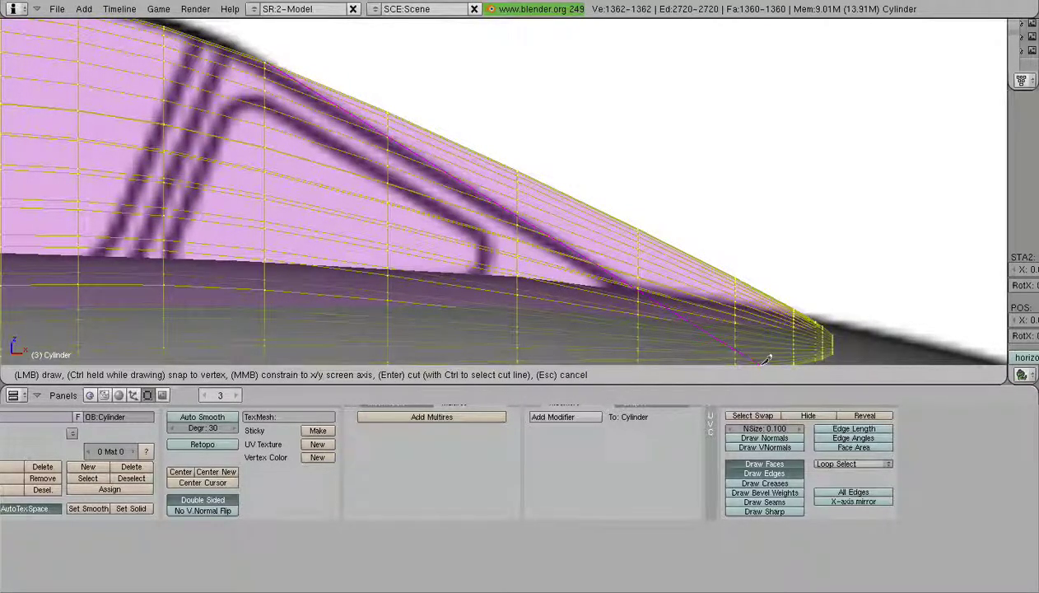
{"action": "key", "text": "Return"}
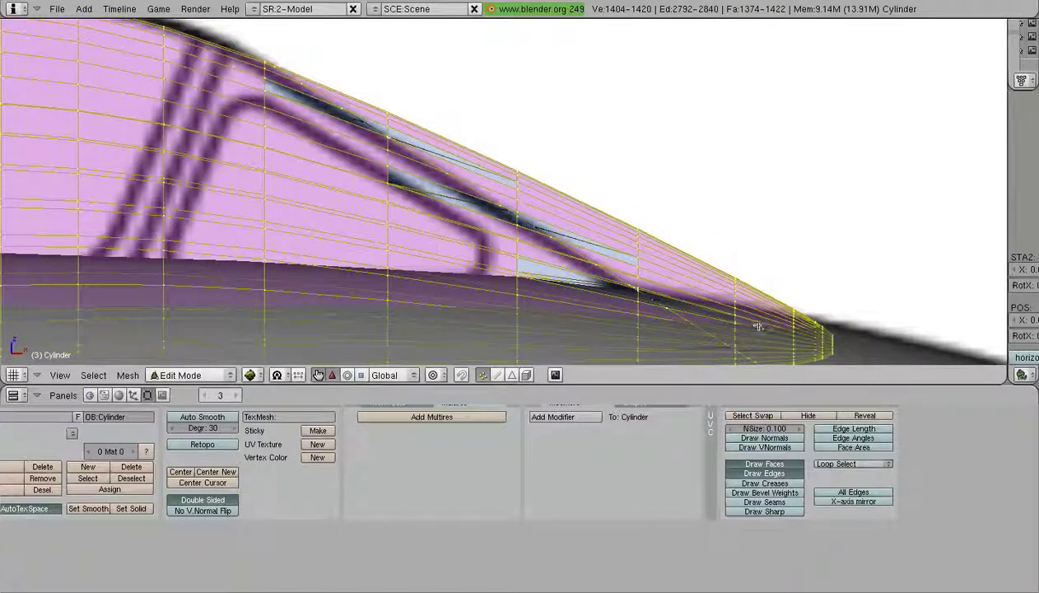
Clear the selection and select the canopy's front tip vertices up to the lower part of the cut
{"action": "key", "text": "a"}
{"action": "middle_click_drag", "start_coordinate": [758, 327], "coordinate": [626, 232], "text": "shift"}
{"action": "left_click_drag", "start_coordinate": [657, 281], "coordinate": [641, 273], "text": "ctrl"}
{"action": "scroll", "coordinate": [687, 299], "scroll_direction": "up", "scroll_amount": 4}
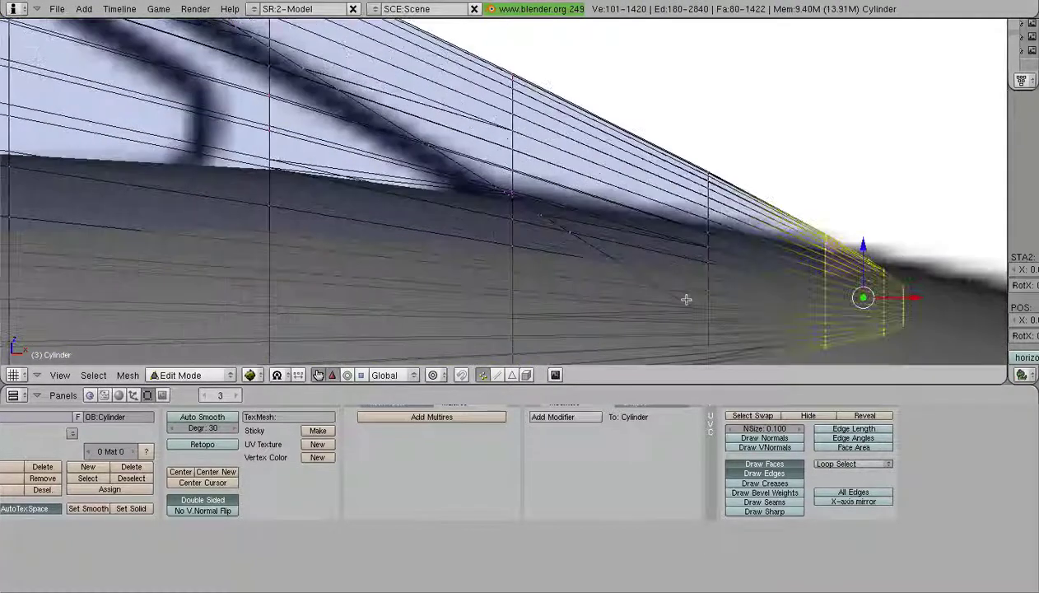
{"action": "left_click_drag", "start_coordinate": [727, 138], "coordinate": [692, 165], "text": "ctrl"}
{"action": "mouse_move", "coordinate": [620, 164]}
{"action": "middle_mouse_down", "text": "shift"}
{"action": "mouse_move", "coordinate": [710, 221]}
{"action": "mouse_move", "coordinate": [550, 59]}
{"action": "middle_mouse_up", "text": "shift"}
{"action": "scroll", "coordinate": [741, 227], "scroll_direction": "up", "scroll_amount": 4}
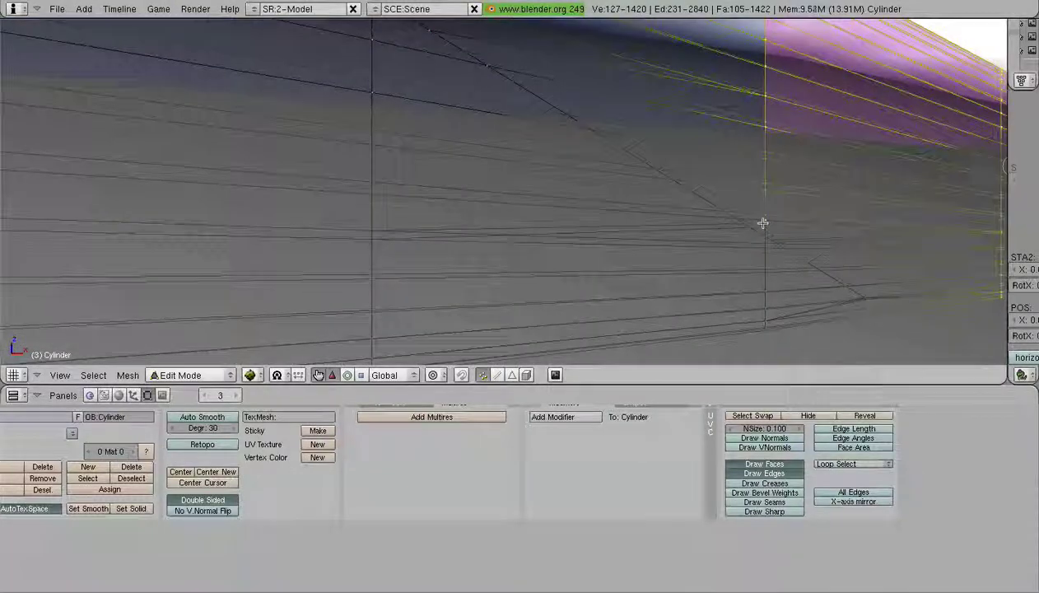
{"action": "right_click", "coordinate": [762, 222], "text": "shift"}
{"action": "scroll", "coordinate": [763, 222], "scroll_direction": "down", "scroll_amount": 4}
Add the remaining vertices ahead of the cut up to the windshield's top and delete the selected vertices
{"action": "middle_click_drag", "start_coordinate": [473, 127], "coordinate": [594, 286], "text": "shift"}
{"action": "scroll", "coordinate": [593, 286], "scroll_direction": "up", "scroll_amount": 4}
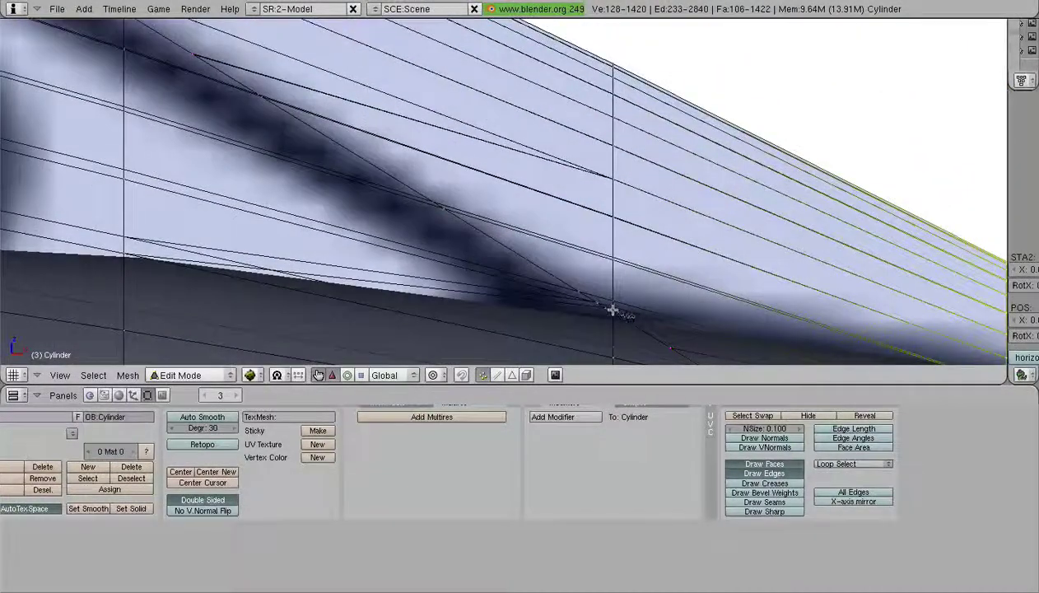
{"action": "left_click_drag", "start_coordinate": [583, 145], "coordinate": [680, 96], "text": "ctrl"}
{"action": "scroll", "coordinate": [503, 168], "scroll_direction": "down", "scroll_amount": 5}
{"action": "middle_click_drag", "start_coordinate": [503, 168], "coordinate": [705, 265], "text": "shift"}
{"action": "scroll", "coordinate": [705, 265], "scroll_direction": "up", "scroll_amount": 4}
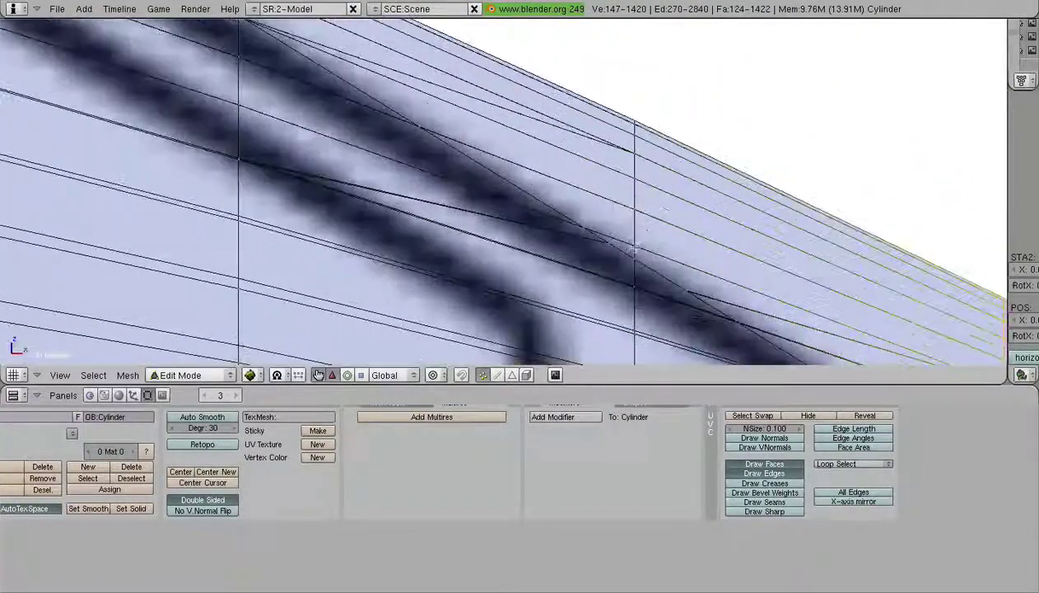
{"action": "left_click_drag", "start_coordinate": [625, 45], "coordinate": [640, 239], "text": "ctrl"}
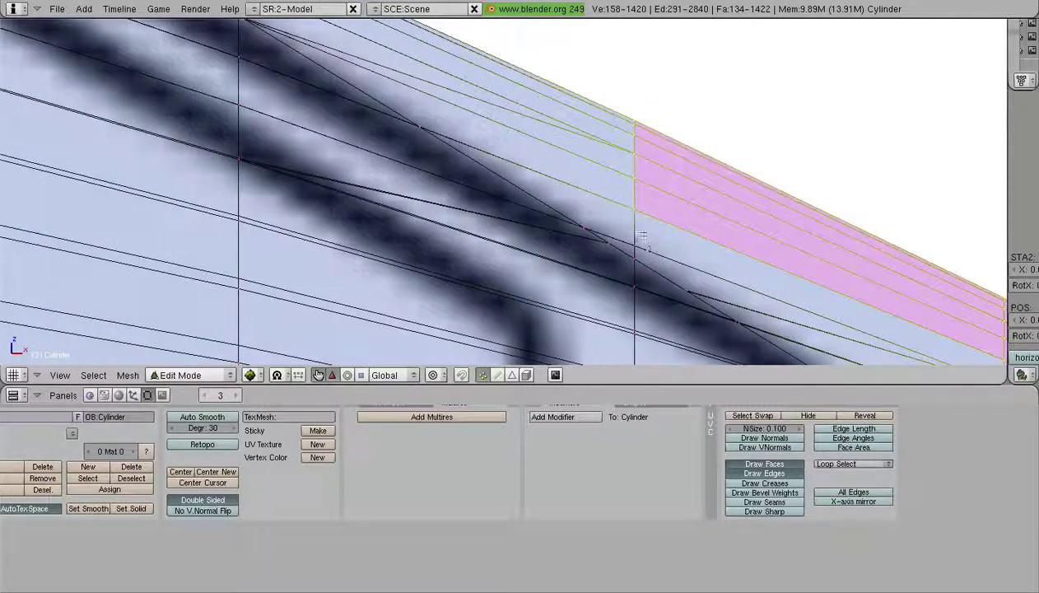
{"action": "scroll", "coordinate": [466, 190], "scroll_direction": "down", "scroll_amount": 3}
{"action": "middle_click_drag", "start_coordinate": [456, 184], "coordinate": [573, 272], "text": "shift"}
{"action": "scroll", "coordinate": [573, 272], "scroll_direction": "up", "scroll_amount": 3}
{"action": "middle_click_drag", "start_coordinate": [483, 165], "coordinate": [557, 227], "text": "shift"}
{"action": "scroll", "coordinate": [557, 228], "scroll_direction": "up", "scroll_amount": 3}
{"action": "mouse_move", "coordinate": [557, 228]}
{"action": "left_mouse_down", "text": "ctrl"}
{"action": "mouse_move", "coordinate": [548, 134]}
{"action": "mouse_move", "coordinate": [529, 229]}
{"action": "left_mouse_up", "text": "ctrl"}
{"action": "scroll", "coordinate": [517, 190], "scroll_direction": "down", "scroll_amount": 4}
{"action": "mouse_move", "coordinate": [434, 131]}
{"action": "middle_mouse_down", "text": "shift"}
{"action": "mouse_move", "coordinate": [566, 205]}
{"action": "mouse_move", "coordinate": [441, 208]}
{"action": "mouse_move", "coordinate": [434, 238]}
{"action": "mouse_move", "coordinate": [455, 282]}
{"action": "mouse_move", "coordinate": [587, 258]}
{"action": "mouse_move", "coordinate": [582, 208]}
{"action": "mouse_move", "coordinate": [517, 184]}
{"action": "mouse_move", "coordinate": [453, 201]}
{"action": "mouse_move", "coordinate": [304, 210]}
{"action": "middle_mouse_up", "text": "shift"}
{"action": "scroll", "coordinate": [566, 203], "scroll_direction": "down", "scroll_amount": 4}
{"action": "key", "text": "x"}
{"action": "left_click", "coordinate": [566, 201]}
In Object Mode and front view, select the canopy with the Front blueprint plane and isolate both in local view
{"action": "scroll", "coordinate": [565, 202], "scroll_direction": "down", "scroll_amount": 8}
{"action": "scroll", "coordinate": [587, 257], "scroll_direction": "up", "scroll_amount": 5}
{"action": "scroll", "coordinate": [586, 228], "scroll_direction": "up", "scroll_amount": 3}
{"action": "scroll", "coordinate": [517, 184], "scroll_direction": "up", "scroll_amount": 6}
{"action": "scroll", "coordinate": [516, 184], "scroll_direction": "down", "scroll_amount": 5}
{"action": "key", "text": "Tab"}
{"action": "key", "text": "KP_3"}
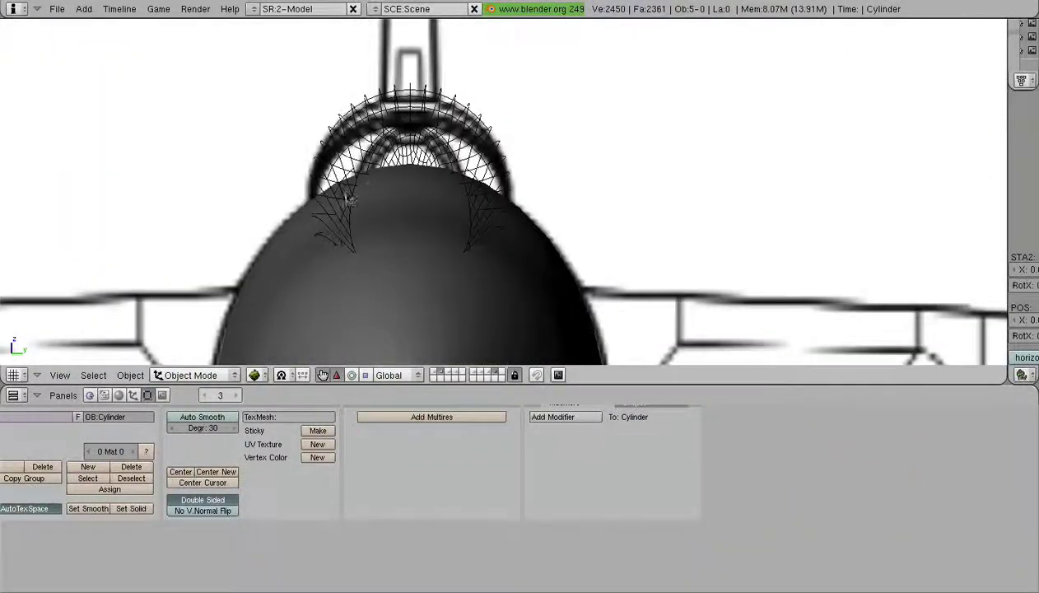
{"action": "right_click", "coordinate": [486, 148]}
{"action": "right_click", "coordinate": [462, 133]}
{"action": "right_click", "coordinate": [447, 146]}
{"action": "right_click", "coordinate": [566, 106], "text": "shift"}
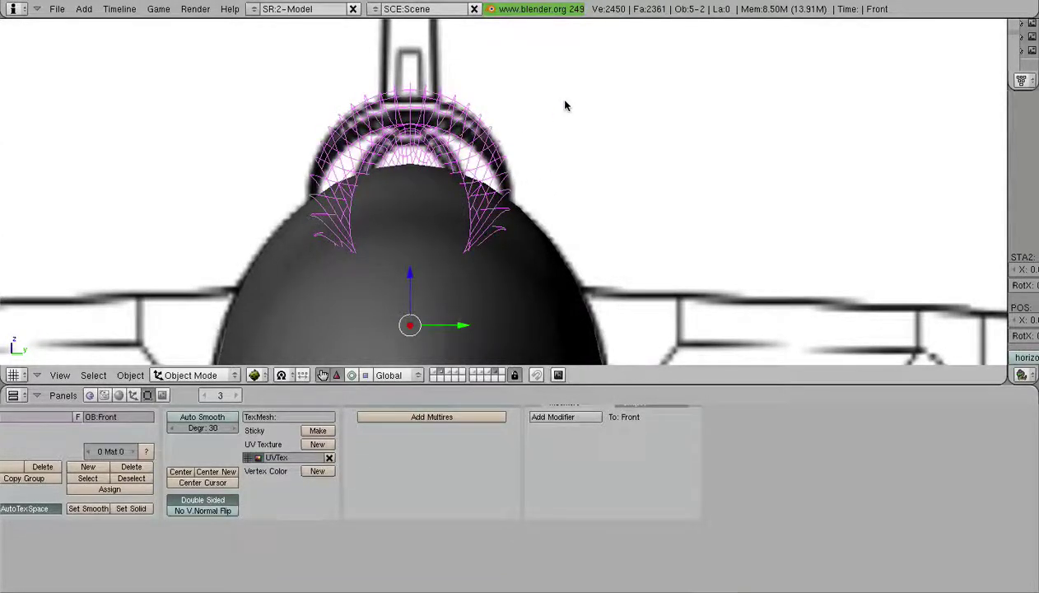
{"action": "key", "text": "KP_Divide"}
{"action": "scroll", "coordinate": [565, 107], "scroll_direction": "up", "scroll_amount": 12}
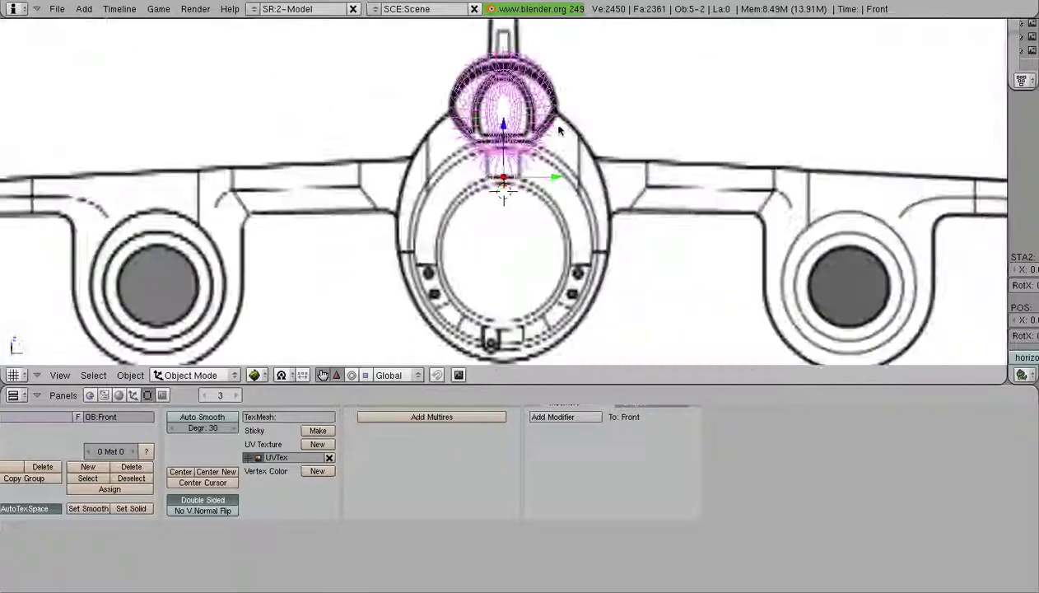
Make the canopy the active object instead of the Front blueprint plane
{"action": "scroll", "coordinate": [554, 120], "scroll_direction": "up", "scroll_amount": 4}
{"action": "key", "text": "Tab"}
{"action": "key", "text": "Tab"}
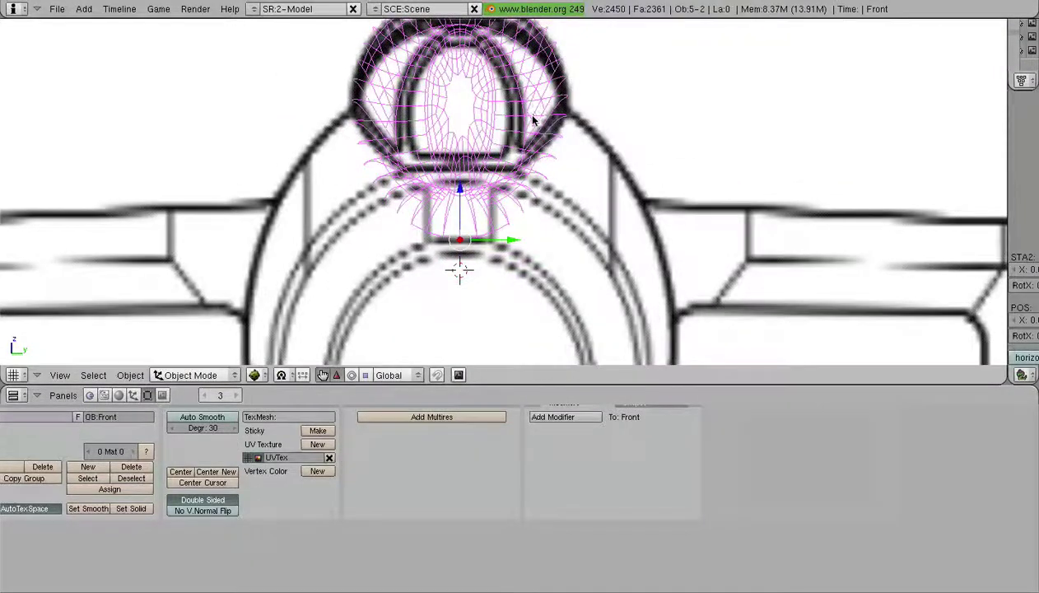
{"action": "key", "text": "Tab"}
{"action": "key", "text": "Tab"}
{"action": "right_click", "coordinate": [521, 102]}
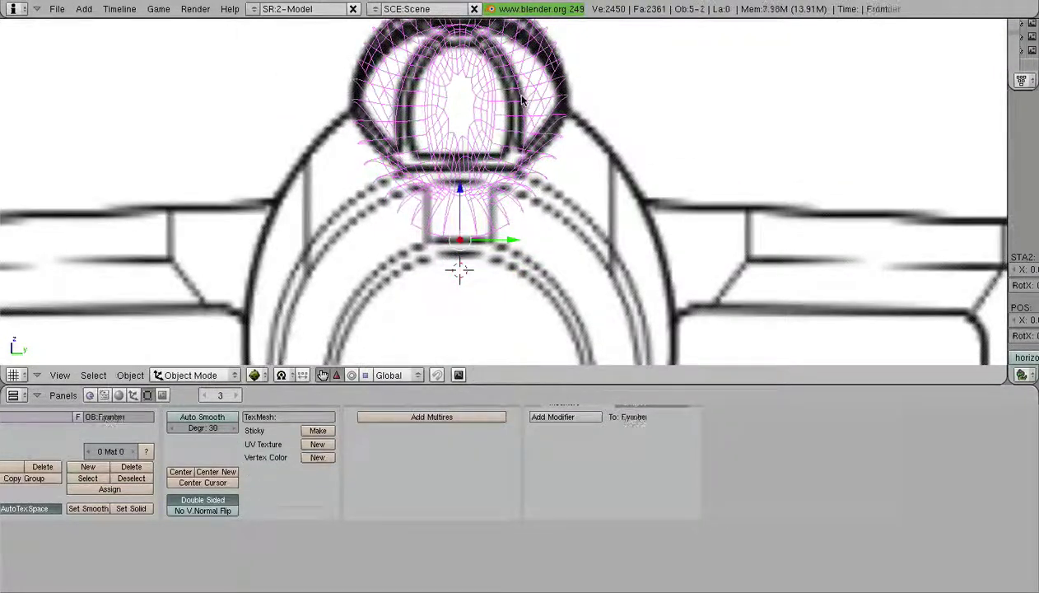
Show the canopy with the Solid draw type, inspect its windshield opening against the front blueprint, and set the draw type back to Wire
{"action": "left_click", "coordinate": [133, 395]}
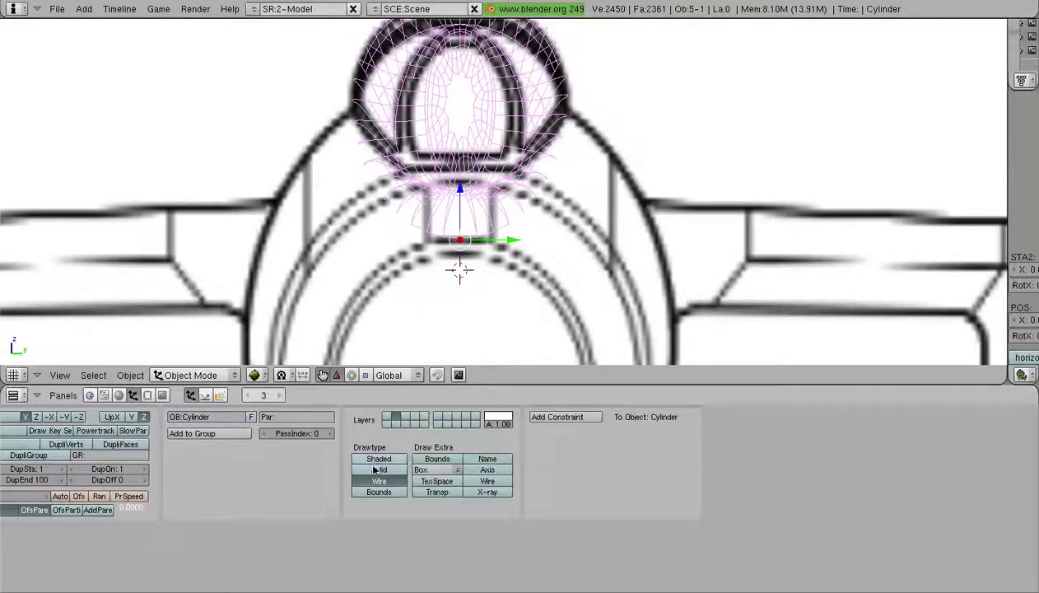
{"action": "left_click", "coordinate": [374, 469]}
{"action": "middle_click_drag", "start_coordinate": [464, 98], "coordinate": [479, 174], "text": "shift"}
{"action": "scroll", "coordinate": [481, 172], "scroll_direction": "up", "scroll_amount": 1}
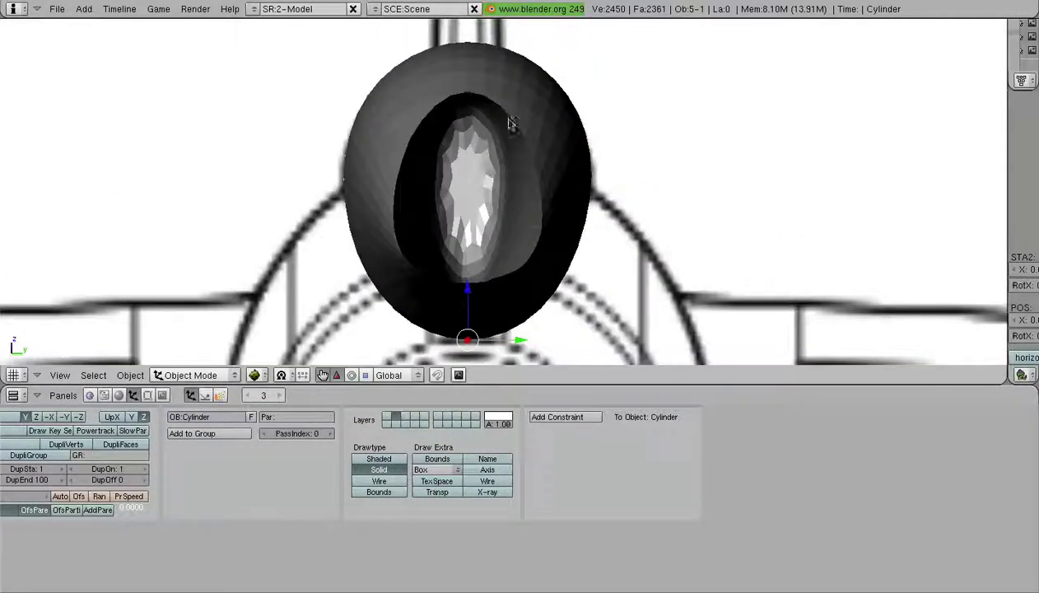
{"action": "scroll", "coordinate": [498, 173], "scroll_direction": "down", "scroll_amount": 4}
{"action": "middle_click_drag", "start_coordinate": [461, 220], "coordinate": [512, 230]}
{"action": "middle_click_drag", "start_coordinate": [611, 240], "coordinate": [364, 178], "text": "shift"}
{"action": "scroll", "coordinate": [481, 203], "scroll_direction": "up", "scroll_amount": 1}
{"action": "scroll", "coordinate": [481, 203], "scroll_direction": "down", "scroll_amount": 3}
{"action": "middle_click_drag", "start_coordinate": [478, 203], "coordinate": [620, 215], "text": "shift"}
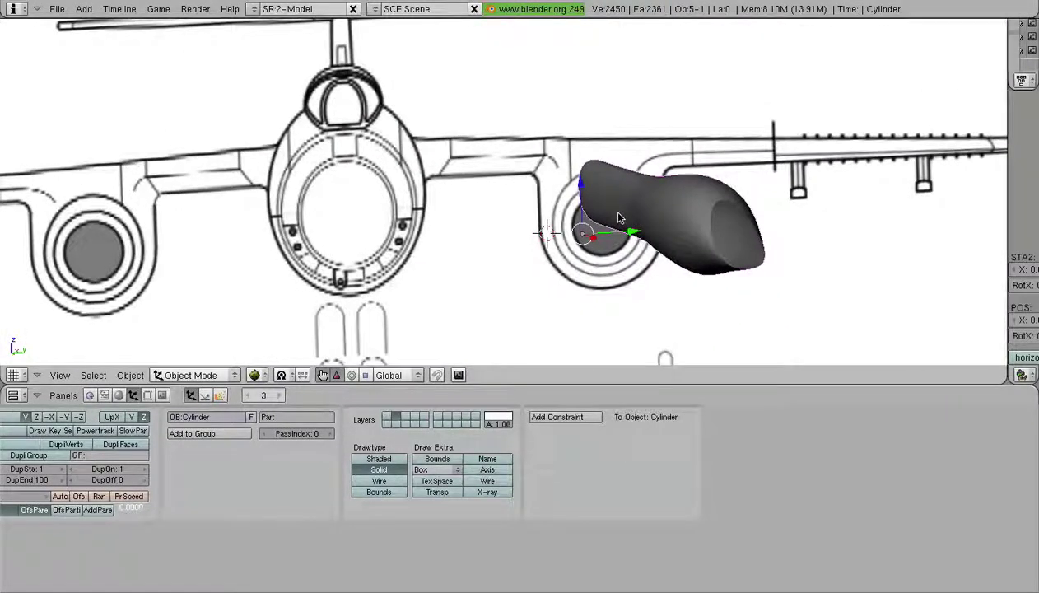
{"action": "key", "text": "KP_3"}
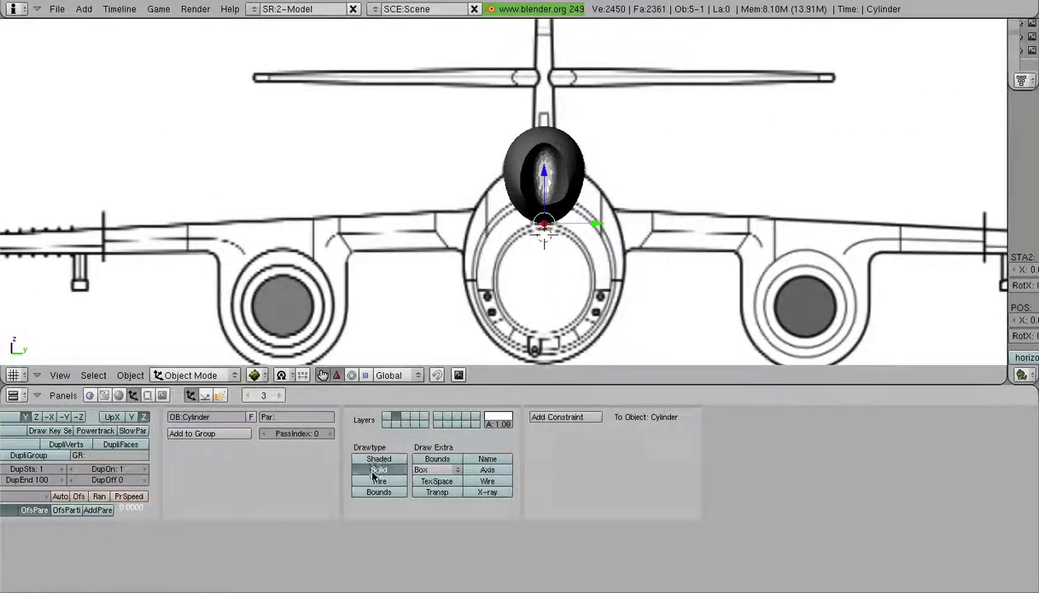
{"action": "left_click", "coordinate": [374, 480]}
Enter Edit Mode on the canopy and compare its opening and outline with the blueprint in front view
{"action": "scroll", "coordinate": [544, 165], "scroll_direction": "up", "scroll_amount": 4}
{"action": "key", "text": "Tab"}
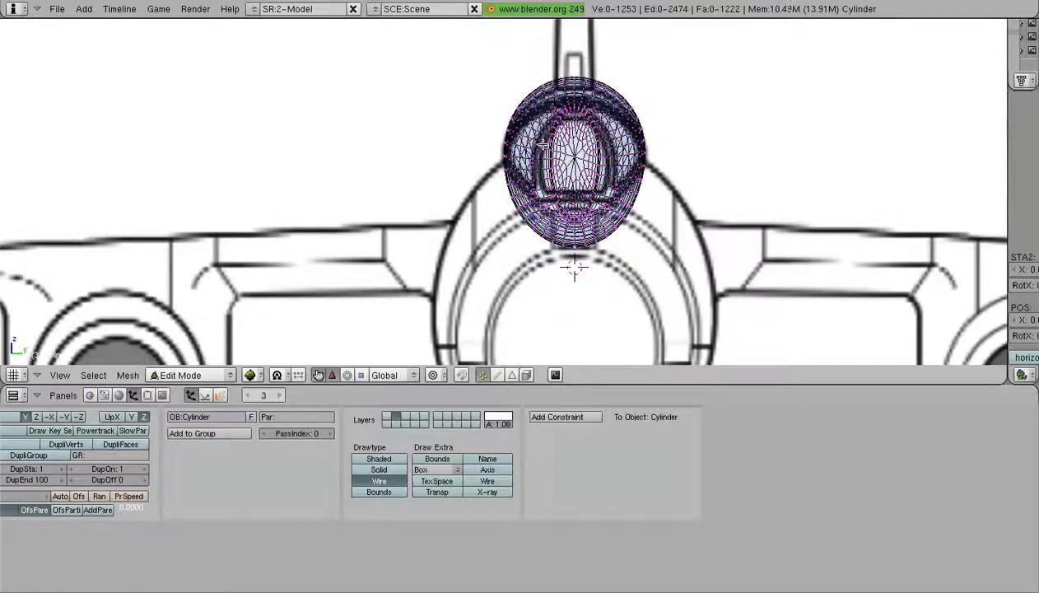
{"action": "key", "text": "a"}
{"action": "scroll", "coordinate": [544, 145], "scroll_direction": "down", "scroll_amount": 2}
{"action": "middle_click_drag", "start_coordinate": [543, 145], "coordinate": [572, 123]}
{"action": "scroll", "coordinate": [571, 124], "scroll_direction": "up", "scroll_amount": 3}
{"action": "middle_click_drag", "start_coordinate": [696, 148], "coordinate": [535, 234], "text": "shift"}
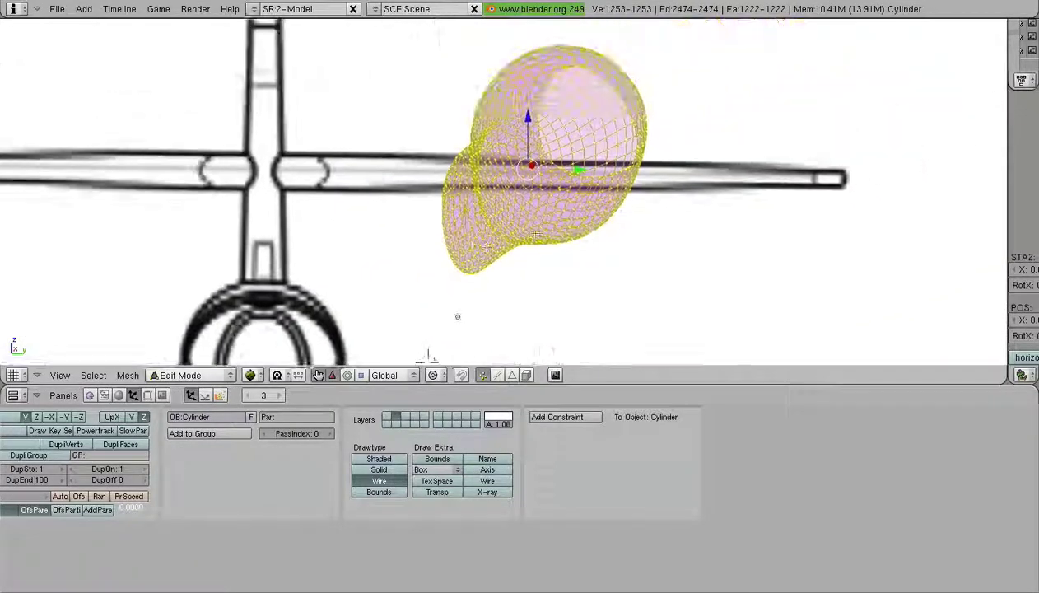
{"action": "key", "text": "a"}
{"action": "scroll", "coordinate": [535, 234], "scroll_direction": "down", "scroll_amount": 1}
{"action": "middle_click_drag", "start_coordinate": [558, 84], "coordinate": [538, 108]}
{"action": "key", "text": "KP_3"}
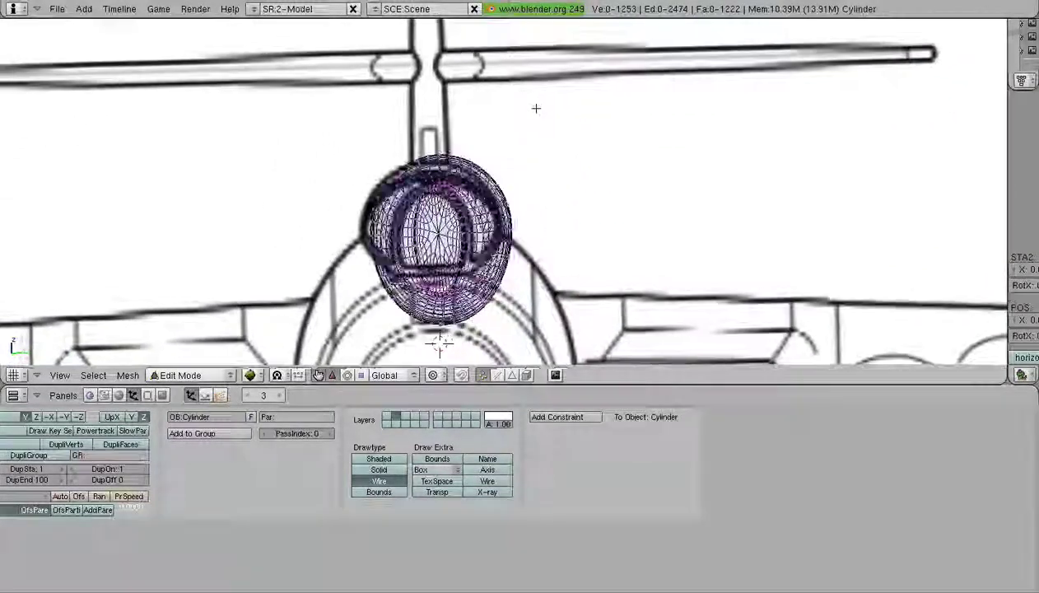
{"action": "key", "text": "KP_5"}
{"action": "scroll", "coordinate": [453, 116], "scroll_direction": "up", "scroll_amount": 3}
{"action": "middle_click_drag", "start_coordinate": [448, 185], "coordinate": [530, 94], "text": "shift"}
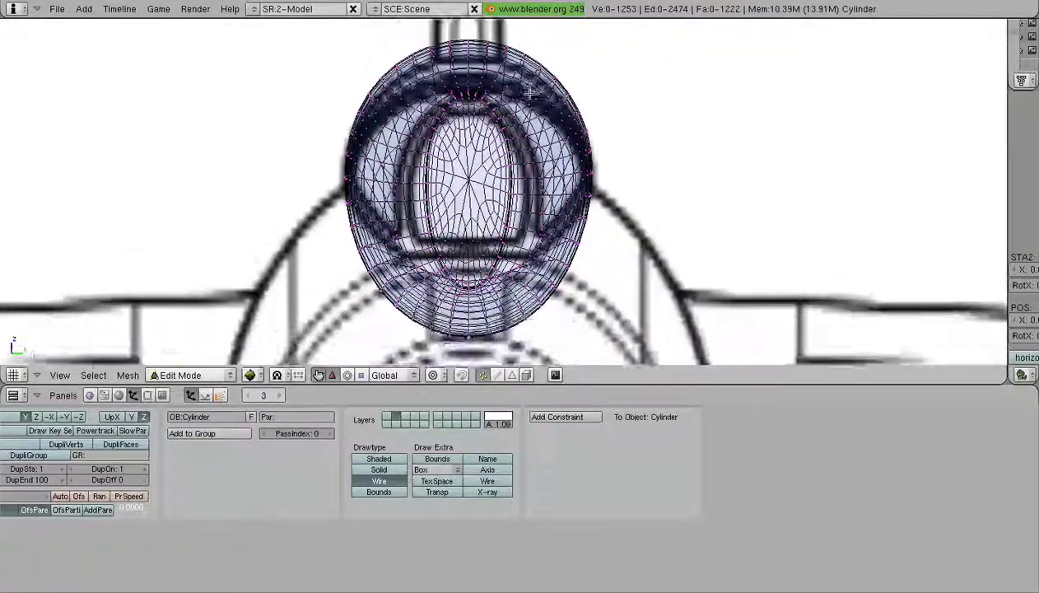
{"action": "key", "text": "a"}
{"action": "scroll", "coordinate": [527, 107], "scroll_direction": "up", "scroll_amount": 2}
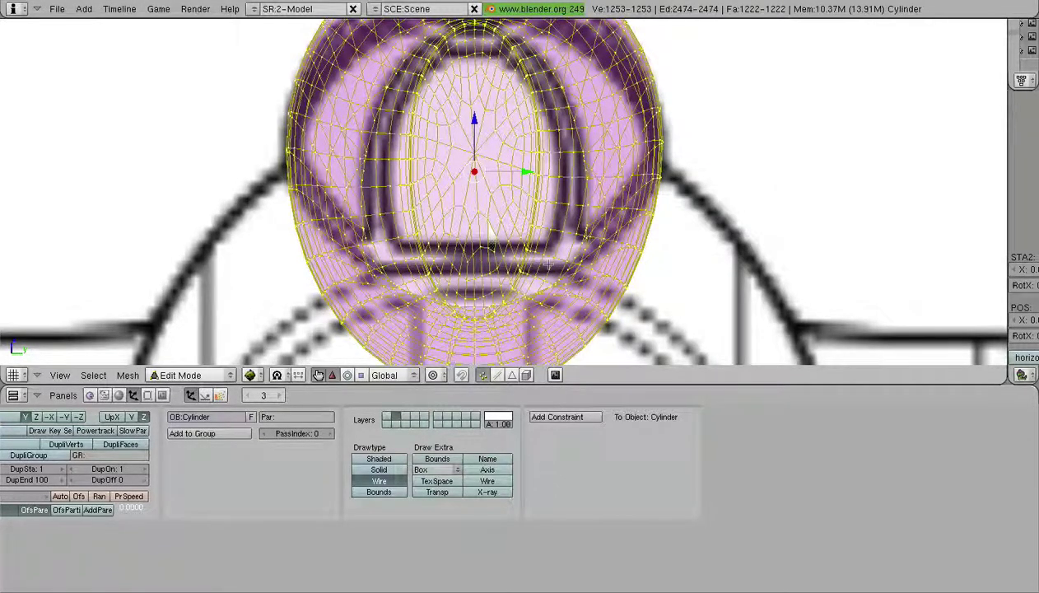
Deselect the whole mesh and examine the canopy's cut front from the side and at an angle
{"action": "scroll", "coordinate": [428, 99], "scroll_direction": "down", "scroll_amount": 7}
{"action": "middle_click_drag", "start_coordinate": [420, 112], "coordinate": [593, 193]}
{"action": "scroll", "coordinate": [630, 213], "scroll_direction": "up", "scroll_amount": 2}
{"action": "scroll", "coordinate": [630, 213], "scroll_direction": "down", "scroll_amount": 3}
{"action": "middle_click_drag", "start_coordinate": [375, 210], "coordinate": [520, 225]}
{"action": "scroll", "coordinate": [643, 217], "scroll_direction": "down", "scroll_amount": 4}
{"action": "key", "text": "a"}
{"action": "middle_click_drag", "start_coordinate": [659, 223], "coordinate": [365, 220], "text": "shift"}
{"action": "scroll", "coordinate": [371, 218], "scroll_direction": "up", "scroll_amount": 2}
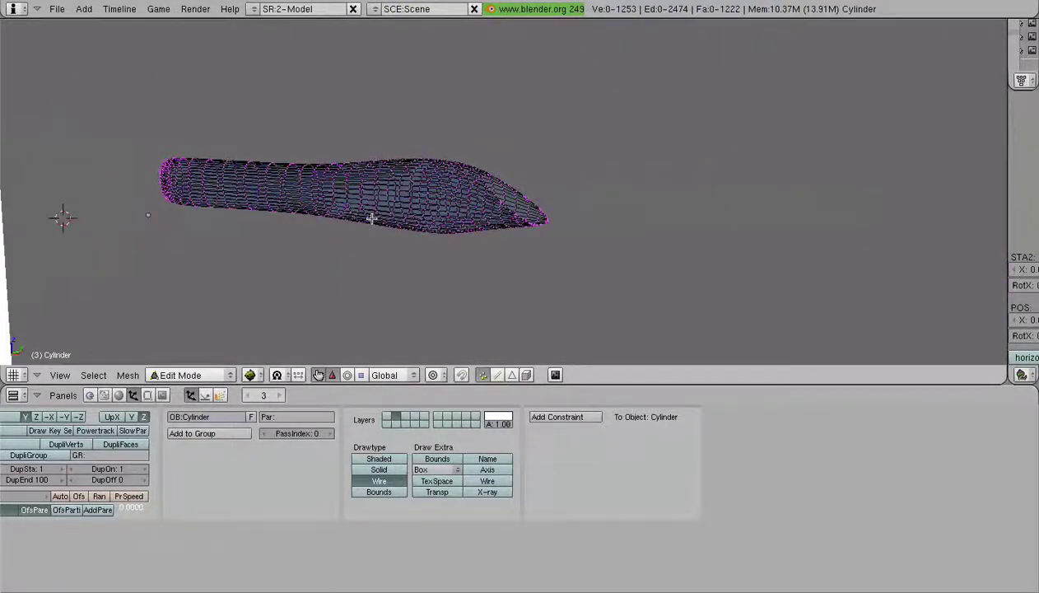
{"action": "key", "text": "KP_3"}
{"action": "scroll", "coordinate": [594, 190], "scroll_direction": "down", "scroll_amount": 3}
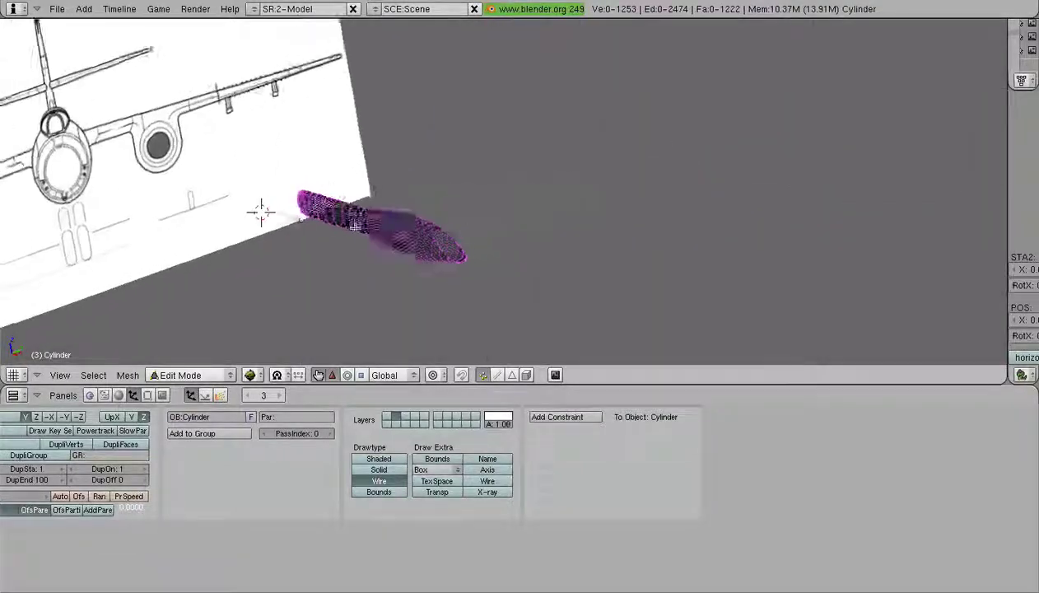
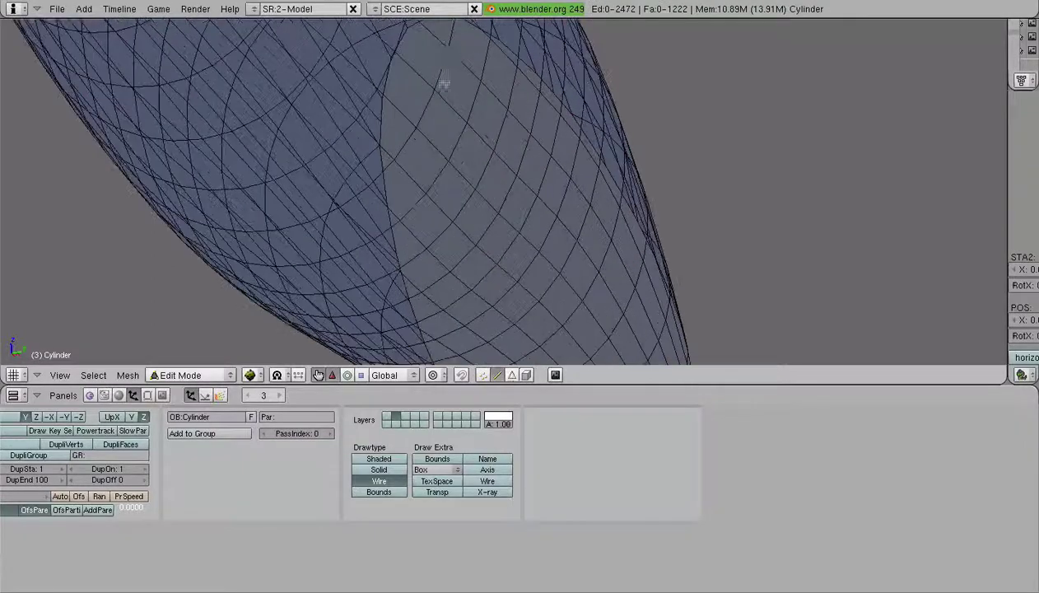
Select the windshield opening's rim edges one by one, starting near the top and working down one side
{"action": "scroll", "coordinate": [527, 225], "scroll_direction": "up", "scroll_amount": 3}
{"action": "right_click", "coordinate": [467, 136]}
{"action": "right_click", "coordinate": [459, 143]}
{"action": "right_click", "coordinate": [417, 230], "text": "shift"}
{"action": "middle_click_drag", "start_coordinate": [426, 275], "coordinate": [443, 119], "text": "shift"}
{"action": "right_click", "coordinate": [420, 140], "text": "shift"}
{"action": "right_click", "coordinate": [420, 169], "text": "shift"}
{"action": "right_click", "coordinate": [418, 219], "text": "shift"}
{"action": "right_click", "coordinate": [429, 306], "text": "shift"}
{"action": "middle_click_drag", "start_coordinate": [452, 299], "coordinate": [469, 37], "text": "shift"}
{"action": "right_click", "coordinate": [459, 148], "text": "shift"}
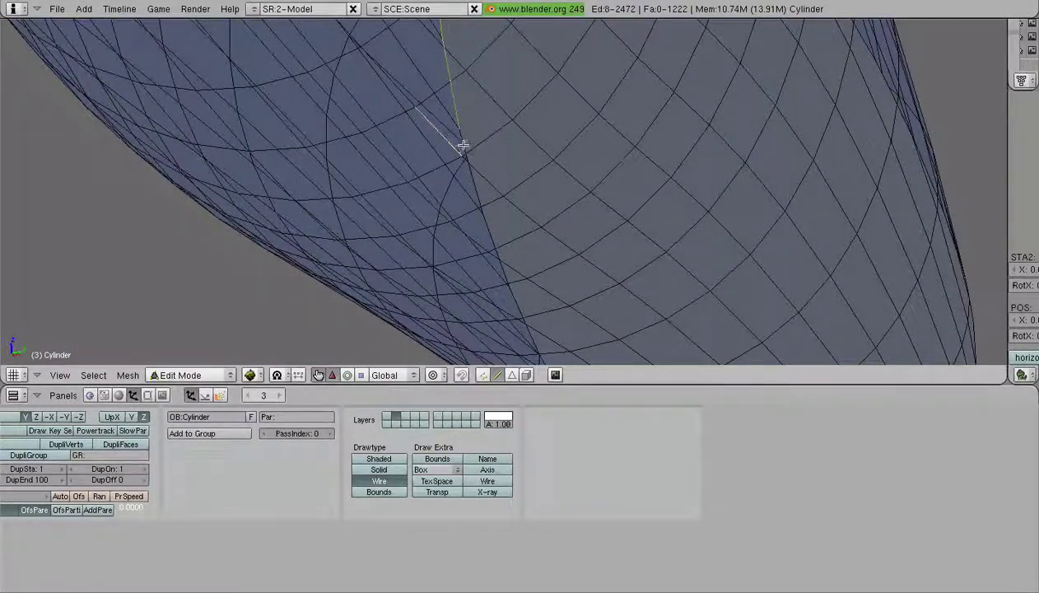
Extend the rim edge selection down the same side to the lower part of the windshield opening
{"action": "right_click", "coordinate": [470, 173], "text": "shift"}
{"action": "right_click", "coordinate": [479, 205], "text": "shift"}
{"action": "right_click", "coordinate": [497, 242], "text": "shift"}
{"action": "middle_click_drag", "start_coordinate": [501, 245], "coordinate": [491, 166], "text": "shift"}
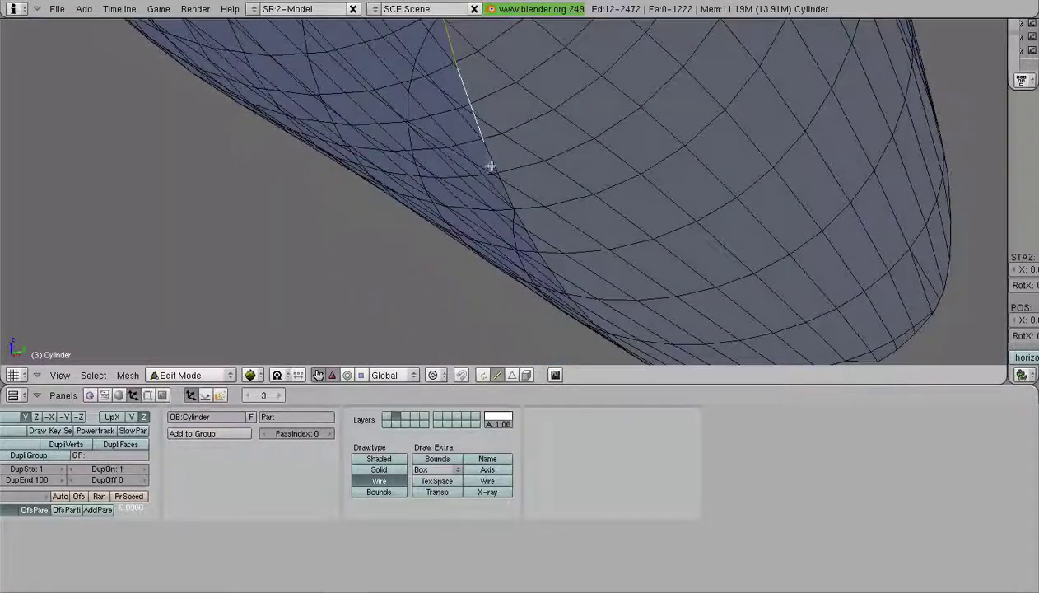
{"action": "right_click", "coordinate": [530, 244], "text": "shift"}
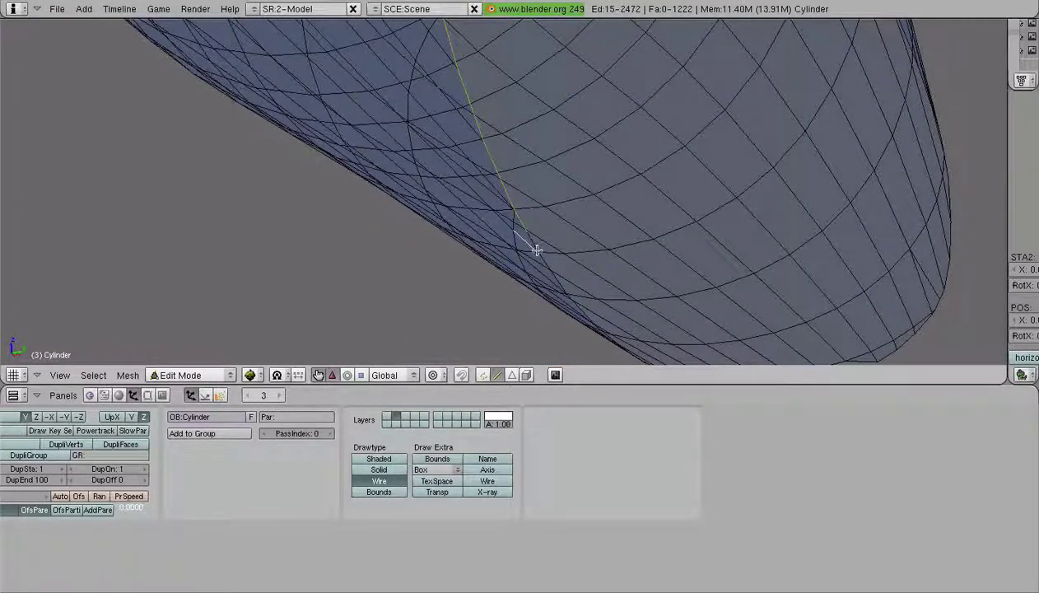
{"action": "right_click", "coordinate": [551, 269], "text": "shift"}
{"action": "right_click", "coordinate": [573, 299], "text": "shift"}
{"action": "right_click", "coordinate": [584, 315], "text": "shift"}
Add the last rim edges near the canopy's front tip to the selection, working from the side
{"action": "scroll", "coordinate": [572, 298], "scroll_direction": "down", "scroll_amount": 6}
{"action": "middle_click_drag", "start_coordinate": [485, 203], "coordinate": [548, 174]}
{"action": "scroll", "coordinate": [548, 175], "scroll_direction": "up", "scroll_amount": 4}
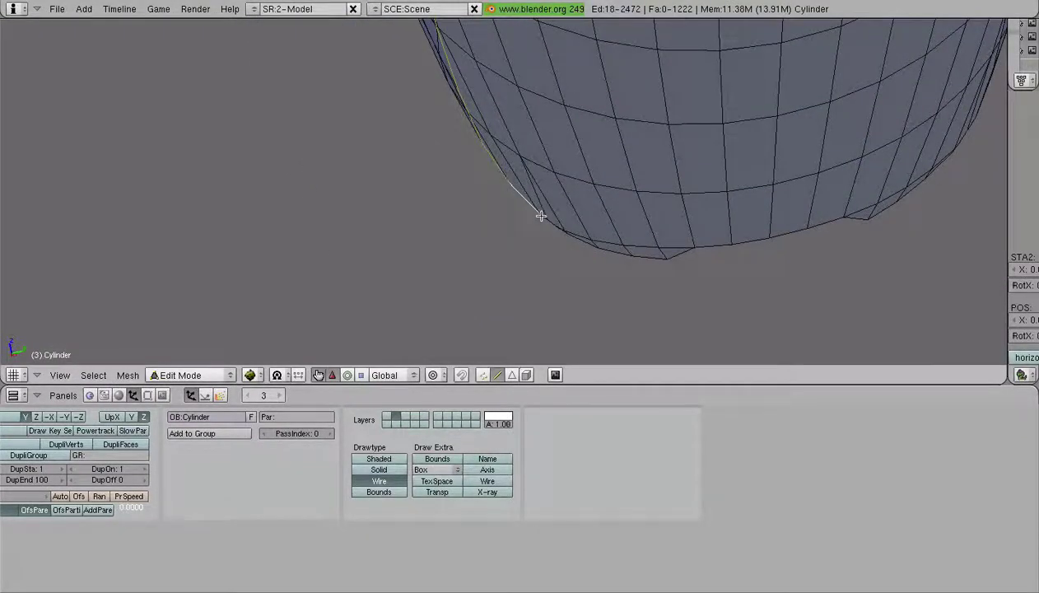
{"action": "scroll", "coordinate": [566, 248], "scroll_direction": "up", "scroll_amount": 3}
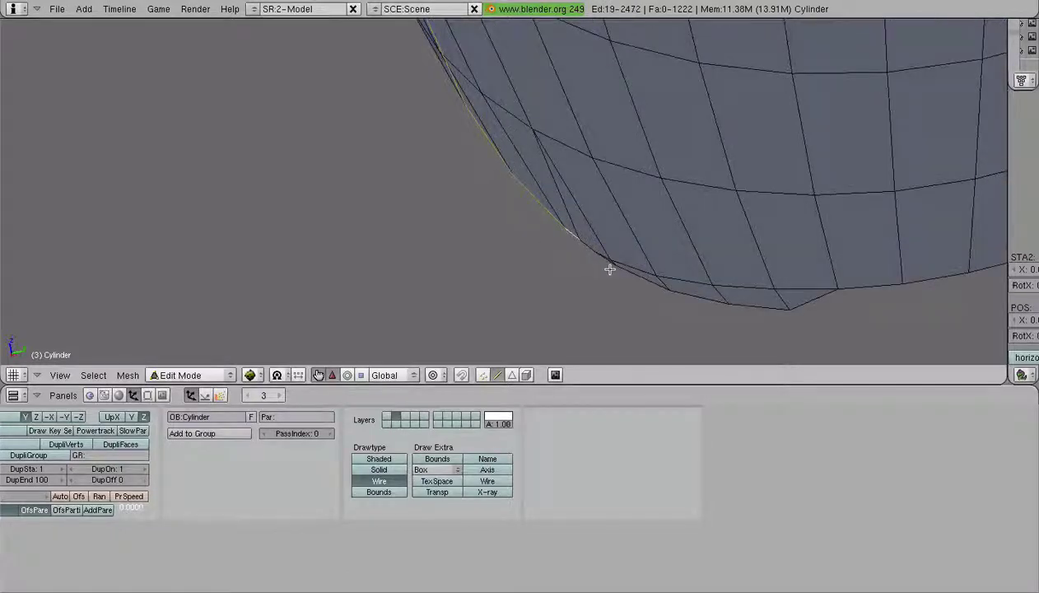
{"action": "scroll", "coordinate": [605, 269], "scroll_direction": "down", "scroll_amount": 12}
{"action": "middle_click_drag", "start_coordinate": [555, 250], "coordinate": [634, 214]}
{"action": "middle_click_drag", "start_coordinate": [703, 177], "coordinate": [594, 208], "text": "shift"}
{"action": "scroll", "coordinate": [555, 199], "scroll_direction": "up", "scroll_amount": 6}
{"action": "scroll", "coordinate": [597, 208], "scroll_direction": "up", "scroll_amount": 4}
{"action": "right_click", "coordinate": [631, 208], "text": "shift"}
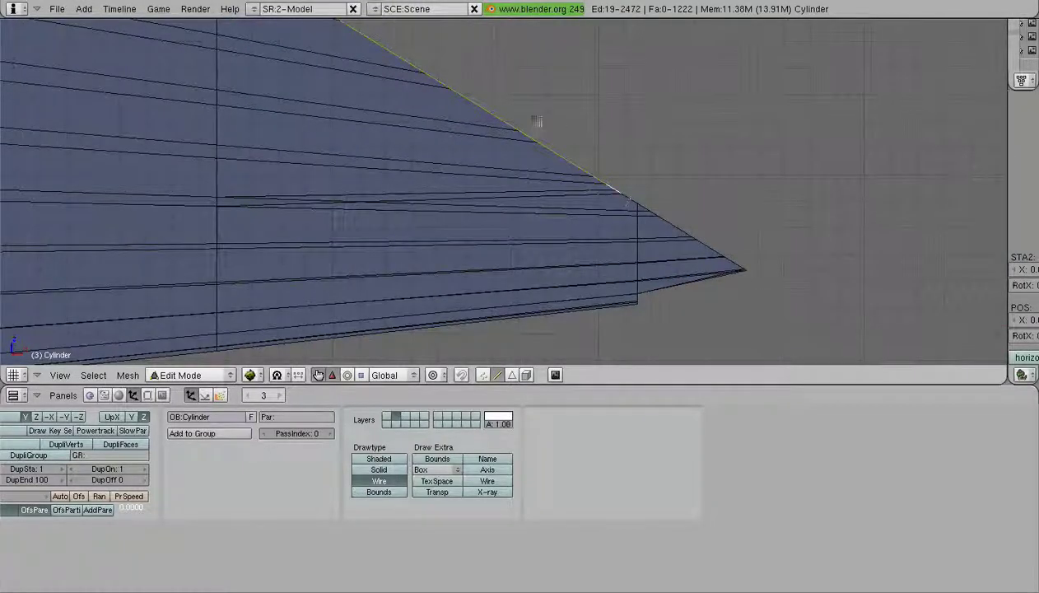
Add the remaining edges along the sloping cut line to the selection, moving up from the tip in side view
{"action": "scroll", "coordinate": [505, 149], "scroll_direction": "down", "scroll_amount": 4}
{"action": "middle_click_drag", "start_coordinate": [503, 148], "coordinate": [665, 205], "text": "shift"}
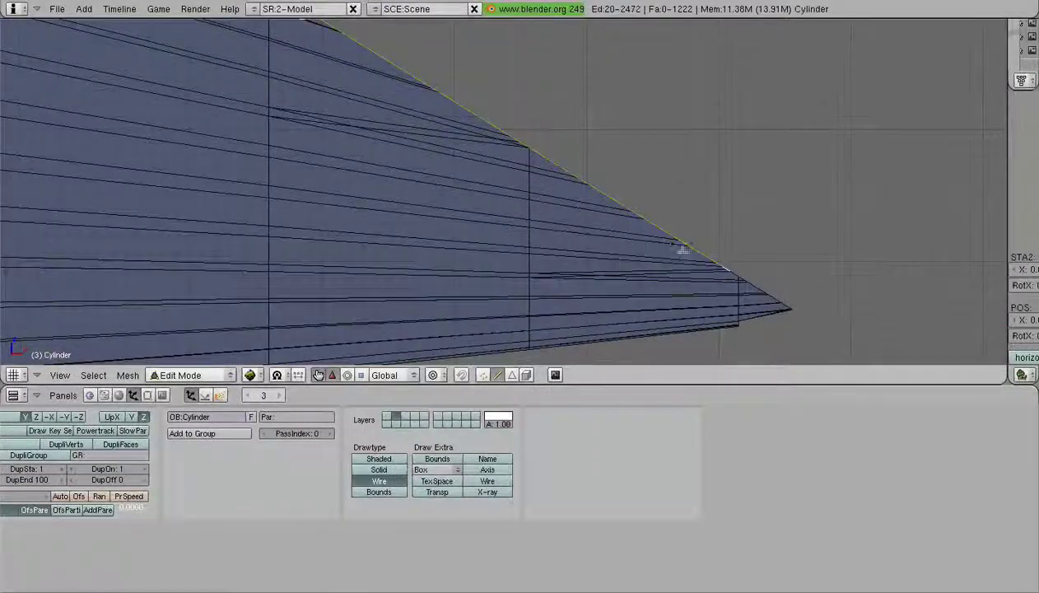
{"action": "right_click", "coordinate": [462, 121], "text": "alt+shift"}
{"action": "middle_click_drag", "start_coordinate": [460, 121], "coordinate": [635, 259], "text": "shift"}
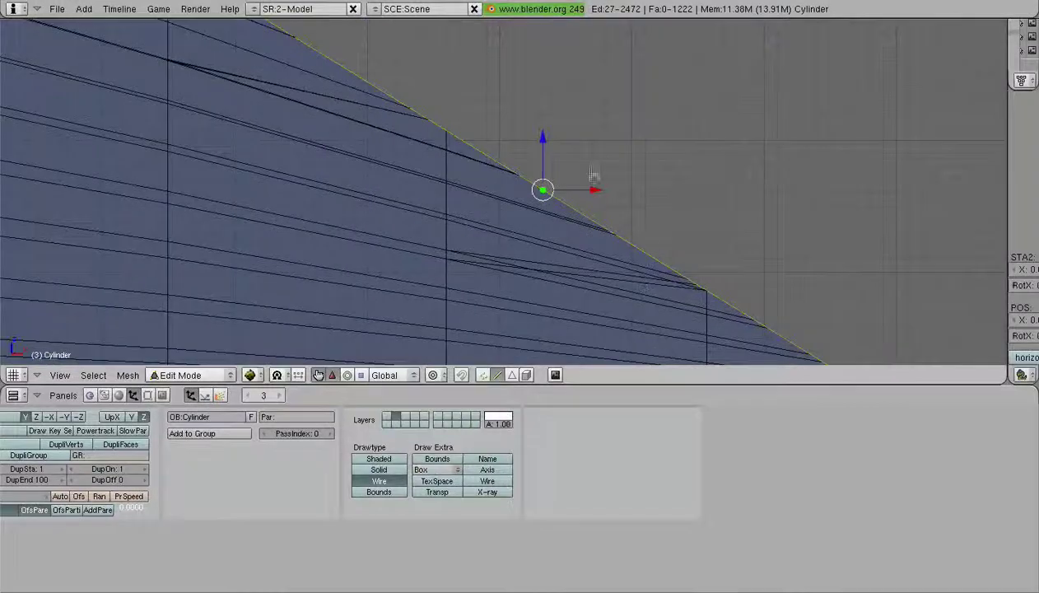
{"action": "right_click", "coordinate": [372, 106], "text": "alt+shift"}
{"action": "scroll", "coordinate": [371, 109], "scroll_direction": "down", "scroll_amount": 2}
{"action": "middle_click_drag", "start_coordinate": [429, 139], "coordinate": [514, 180], "text": "shift"}
{"action": "right_click", "coordinate": [522, 187], "text": "alt+shift"}
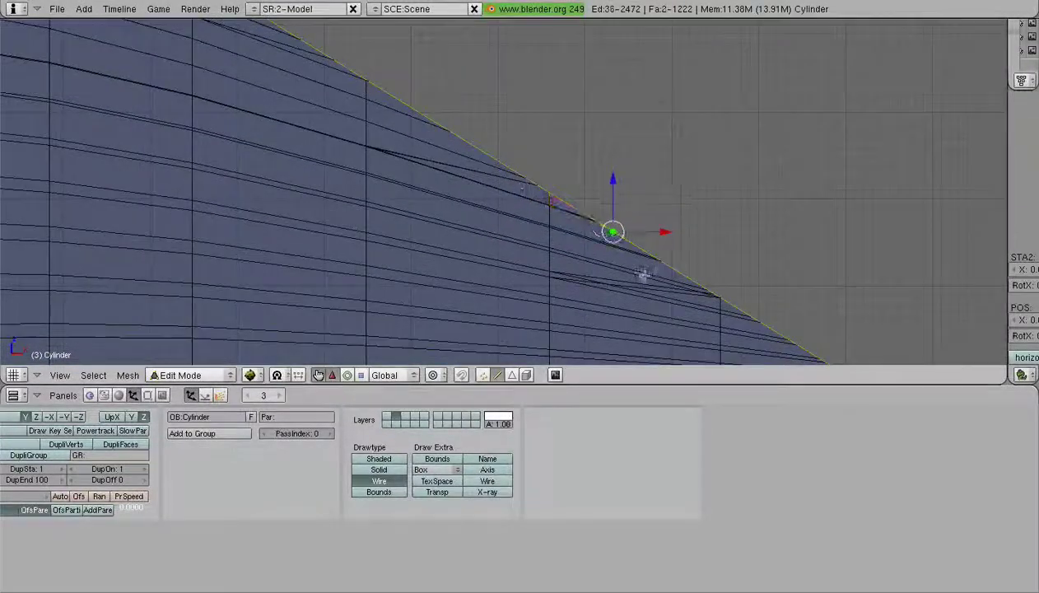
{"action": "right_click", "coordinate": [468, 145], "text": "alt+shift"}
Complete the rim edge selection up to the top of the opening and check it on both sides
{"action": "scroll", "coordinate": [465, 145], "scroll_direction": "down", "scroll_amount": 2}
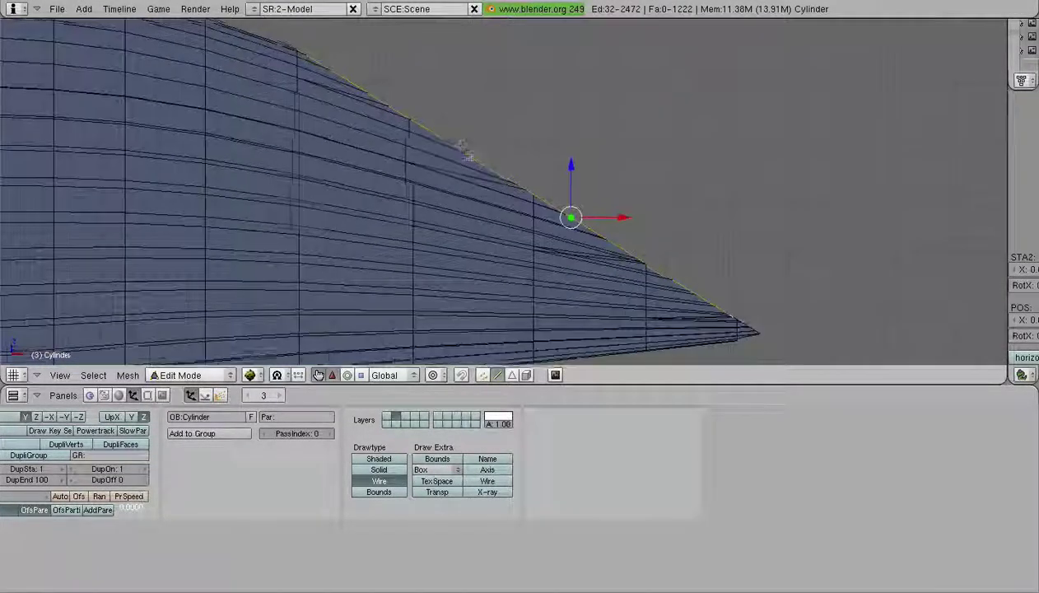
{"action": "middle_click_drag", "start_coordinate": [466, 147], "coordinate": [563, 189], "text": "shift"}
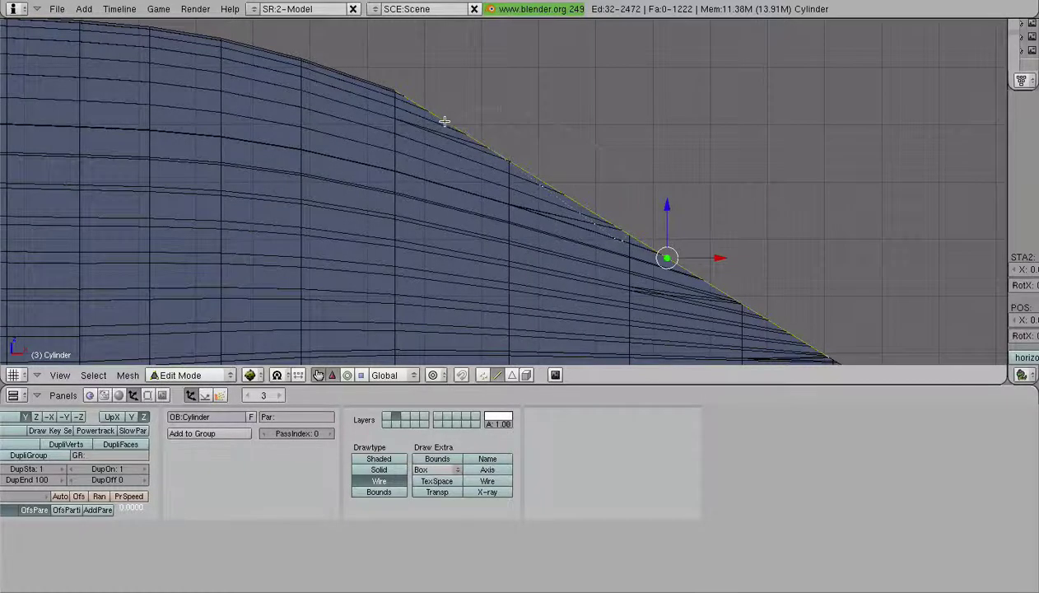
{"action": "right_click", "coordinate": [473, 131], "text": "alt+shift"}
{"action": "middle_click_drag", "start_coordinate": [476, 133], "coordinate": [610, 184], "text": "shift"}
{"action": "scroll", "coordinate": [614, 191], "scroll_direction": "up", "scroll_amount": 4}
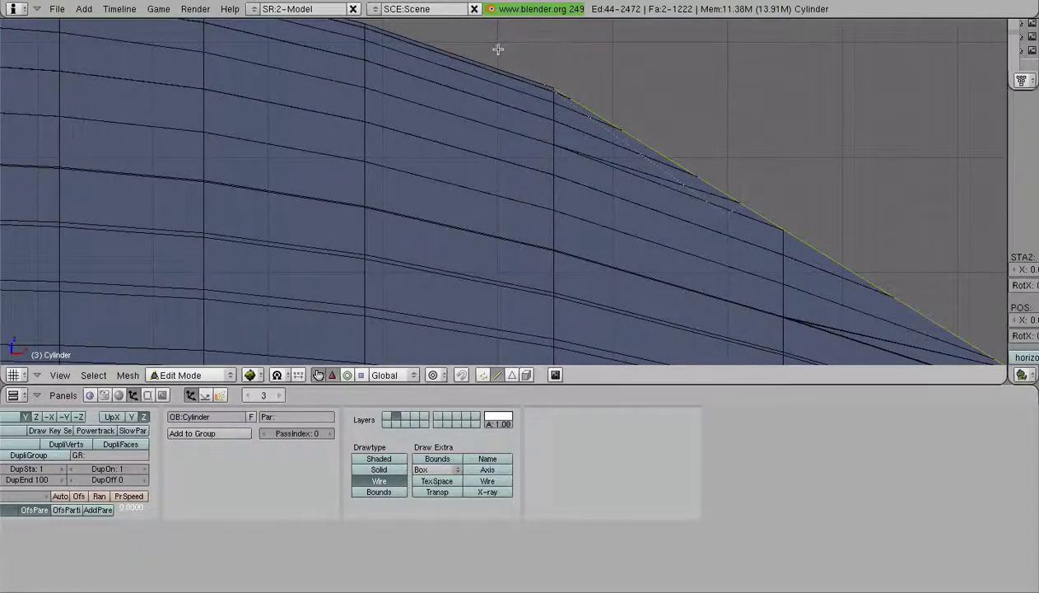
{"action": "scroll", "coordinate": [499, 51], "scroll_direction": "down", "scroll_amount": 7}
{"action": "middle_click_drag", "start_coordinate": [501, 156], "coordinate": [418, 189]}
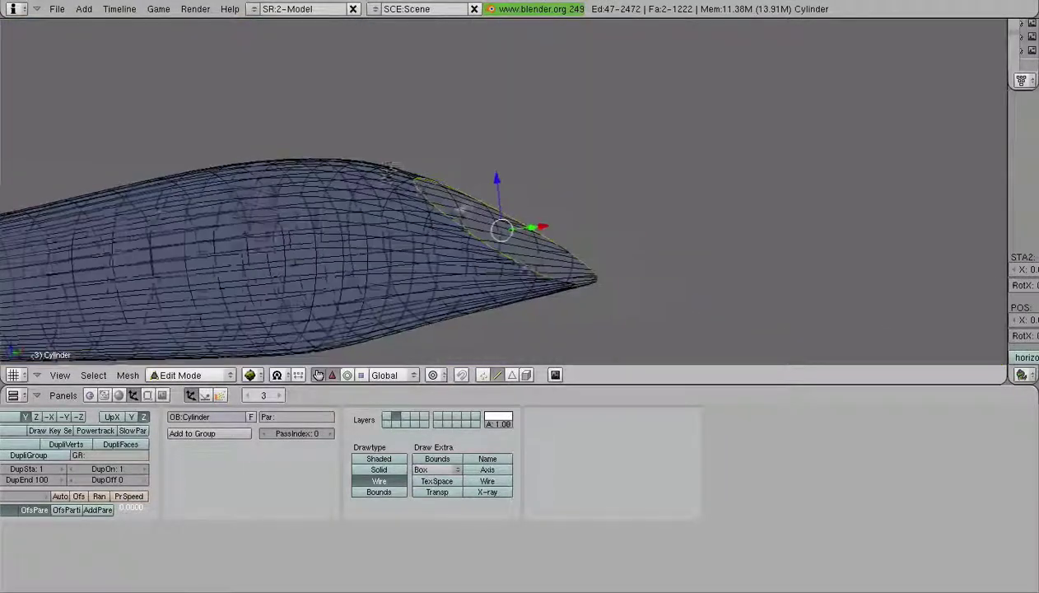
{"action": "scroll", "coordinate": [496, 223], "scroll_direction": "up", "scroll_amount": 3}
{"action": "middle_click_drag", "start_coordinate": [498, 224], "coordinate": [444, 101], "text": "shift"}
{"action": "scroll", "coordinate": [565, 167], "scroll_direction": "up", "scroll_amount": 7}
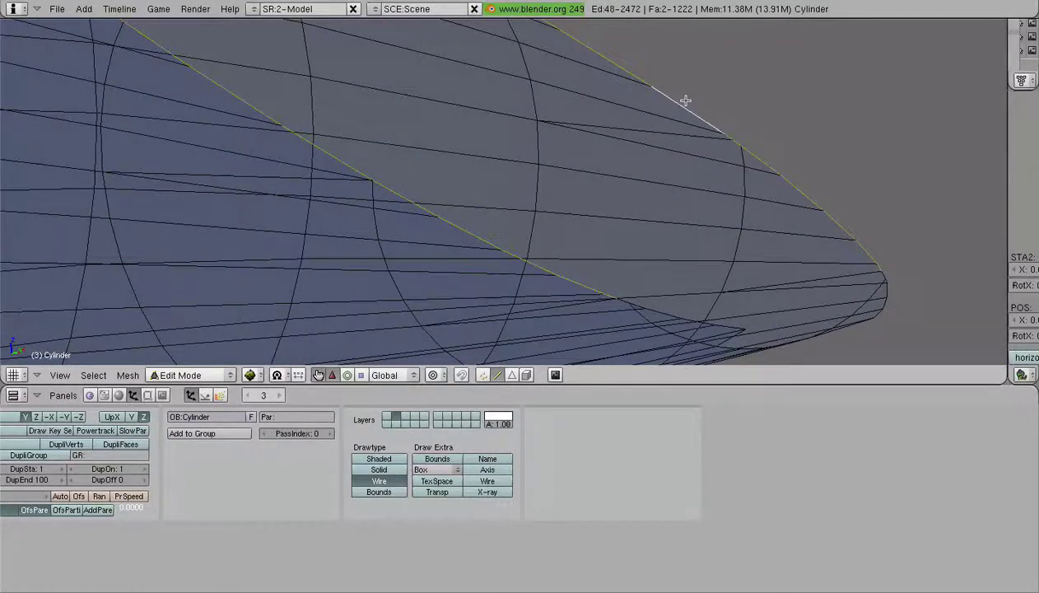
Separate the selected rim edges into their own object and select that object in Object Mode
{"action": "scroll", "coordinate": [688, 102], "scroll_direction": "down", "scroll_amount": 10}
{"action": "key", "text": "p"}
{"action": "left_click", "coordinate": [513, 169]}
{"action": "key", "text": "Tab"}
{"action": "right_click", "coordinate": [466, 179]}
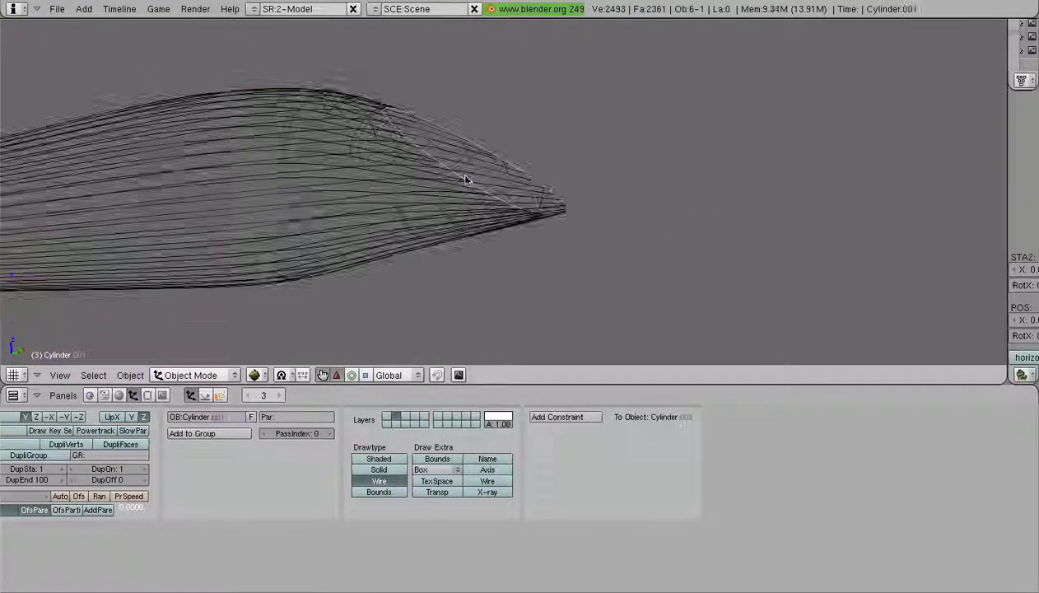
Enter Edit Mode on the separated rim and fill a face between two opposite edges at its top
{"action": "key", "text": "Tab"}
{"action": "key", "text": "KP_3"}
{"action": "middle_click_drag", "start_coordinate": [317, 183], "coordinate": [490, 133]}
{"action": "scroll", "coordinate": [354, 237], "scroll_direction": "up", "scroll_amount": 2}
{"action": "key", "text": "a"}
{"action": "scroll", "coordinate": [491, 133], "scroll_direction": "up", "scroll_amount": 3}
{"action": "right_click", "coordinate": [455, 127]}
{"action": "right_click", "coordinate": [480, 121], "text": "shift"}
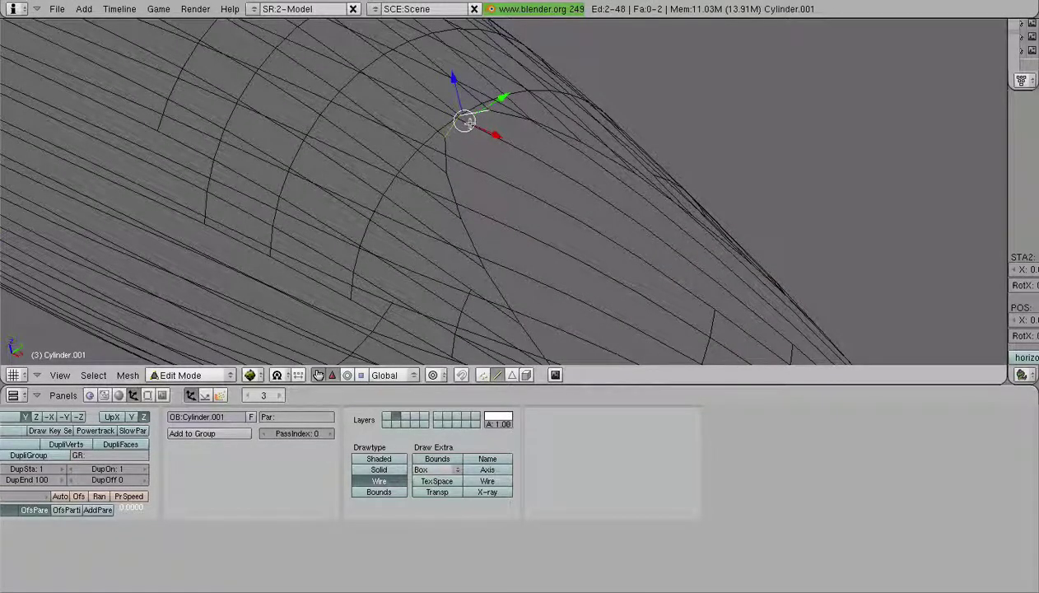
{"action": "right_click", "coordinate": [448, 155]}
{"action": "right_click", "coordinate": [503, 116], "text": "shift"}
{"action": "key", "text": "f"}
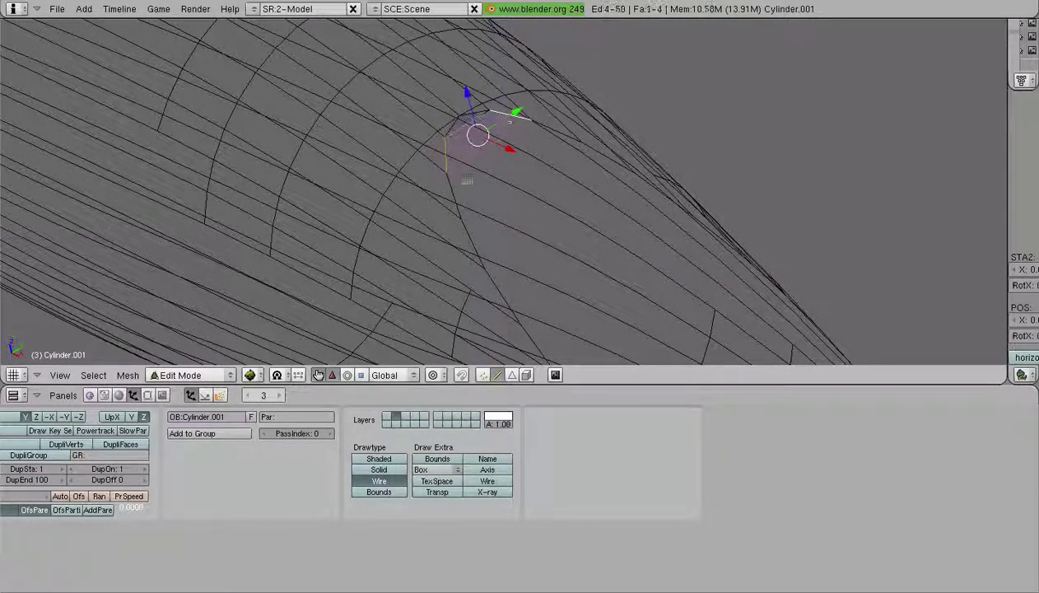
Fill three more faces between opposite rim edges, continuing down from the top of the windshield
{"action": "right_click", "coordinate": [449, 193]}
{"action": "right_click", "coordinate": [555, 133], "text": "shift"}
{"action": "key", "text": "f"}
{"action": "right_click", "coordinate": [588, 147]}
{"action": "right_click", "coordinate": [467, 236], "text": "shift"}
{"action": "key", "text": "f"}
{"action": "right_click", "coordinate": [489, 269]}
{"action": "right_click", "coordinate": [486, 263]}
{"action": "right_click", "coordinate": [620, 160], "text": "shift"}
{"action": "key", "text": "f"}
Bridge the next three pairs of opposite rim edges with faces through the windshield's upper middle
{"action": "right_click", "coordinate": [639, 173]}
{"action": "right_click", "coordinate": [486, 293]}
{"action": "right_click", "coordinate": [645, 185], "text": "shift"}
{"action": "key", "text": "f"}
{"action": "middle_click_drag", "start_coordinate": [638, 227], "coordinate": [473, 78], "text": "shift"}
{"action": "right_click", "coordinate": [538, 72]}
{"action": "right_click", "coordinate": [364, 199], "text": "shift"}
{"action": "right_click", "coordinate": [364, 198], "text": "shift"}
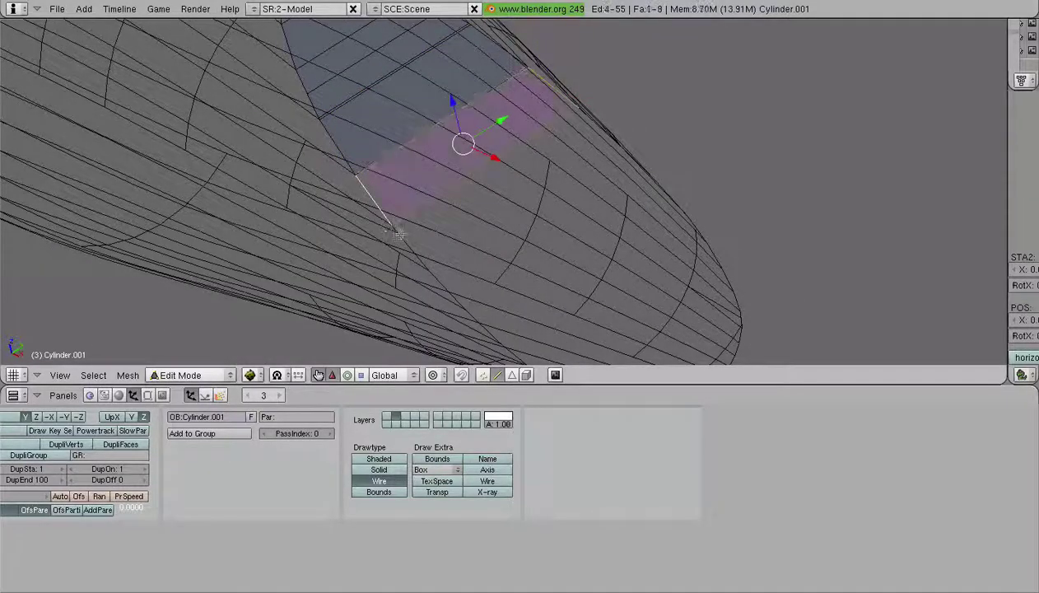
{"action": "key", "text": "f"}
{"action": "right_click", "coordinate": [399, 234]}
{"action": "right_click", "coordinate": [576, 108], "text": "shift"}
{"action": "key", "text": "f"}
Fill the following four faces between opposite rim edges through the middle of the windshield
{"action": "right_click", "coordinate": [594, 120]}
{"action": "right_click", "coordinate": [401, 237], "text": "shift"}
{"action": "key", "text": "f"}
{"action": "right_click", "coordinate": [410, 246]}
{"action": "right_click", "coordinate": [604, 127], "text": "shift"}
{"action": "key", "text": "f"}
{"action": "right_click", "coordinate": [608, 134]}
{"action": "right_click", "coordinate": [424, 262], "text": "shift"}
{"action": "key", "text": "f"}
{"action": "right_click", "coordinate": [437, 277]}
{"action": "right_click", "coordinate": [638, 169], "text": "shift"}
{"action": "key", "text": "f"}
Fill four faces between opposite rim edges in the windshield's lower part, leaving one narrow strip open
{"action": "middle_click_drag", "start_coordinate": [580, 234], "coordinate": [616, 172]}
{"action": "right_click", "coordinate": [657, 177]}
{"action": "right_click", "coordinate": [780, 81], "text": "shift"}
{"action": "key", "text": "f"}
{"action": "right_click", "coordinate": [802, 96]}
{"action": "right_click", "coordinate": [677, 193], "text": "shift"}
{"action": "key", "text": "f"}
{"action": "right_click", "coordinate": [695, 203]}
{"action": "right_click", "coordinate": [816, 103], "text": "shift"}
{"action": "key", "text": "f"}
{"action": "right_click", "coordinate": [824, 110]}
{"action": "right_click", "coordinate": [711, 213], "text": "shift"}
{"action": "key", "text": "f"}
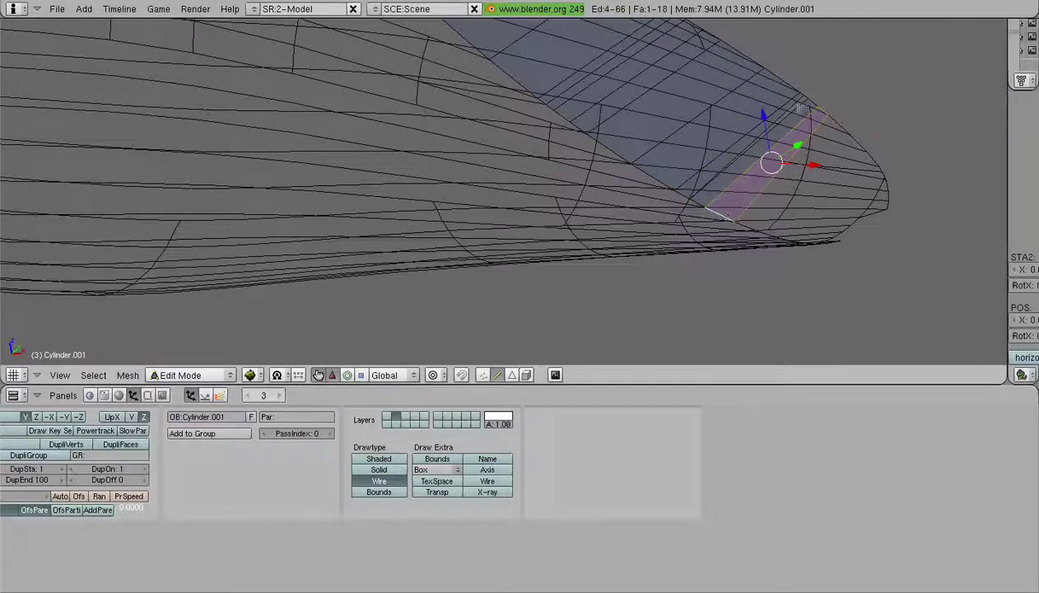
Fill the skipped narrow strip and the next face toward the windshield's front tip
{"action": "right_click", "coordinate": [803, 99]}
{"action": "right_click", "coordinate": [807, 100]}
{"action": "right_click", "coordinate": [688, 197], "text": "shift"}
{"action": "key", "text": "f"}
{"action": "right_click", "coordinate": [832, 120]}
{"action": "right_click", "coordinate": [746, 223], "text": "shift"}
{"action": "key", "text": "f"}
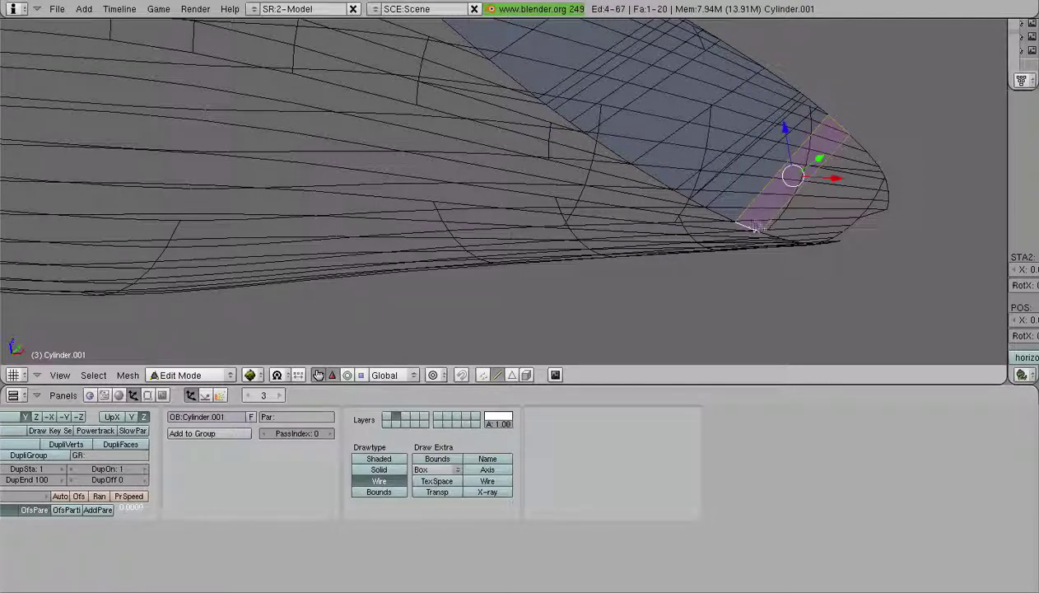
Fill the face between the next pair of opposite rim edges at the windshield's front tip and clear the selection
{"action": "right_click", "coordinate": [770, 235]}
{"action": "right_click", "coordinate": [867, 134], "text": "shift"}
{"action": "key", "text": "f"}
{"action": "key", "text": "a"}
{"action": "scroll", "coordinate": [634, 183], "scroll_direction": "down", "scroll_amount": 6}
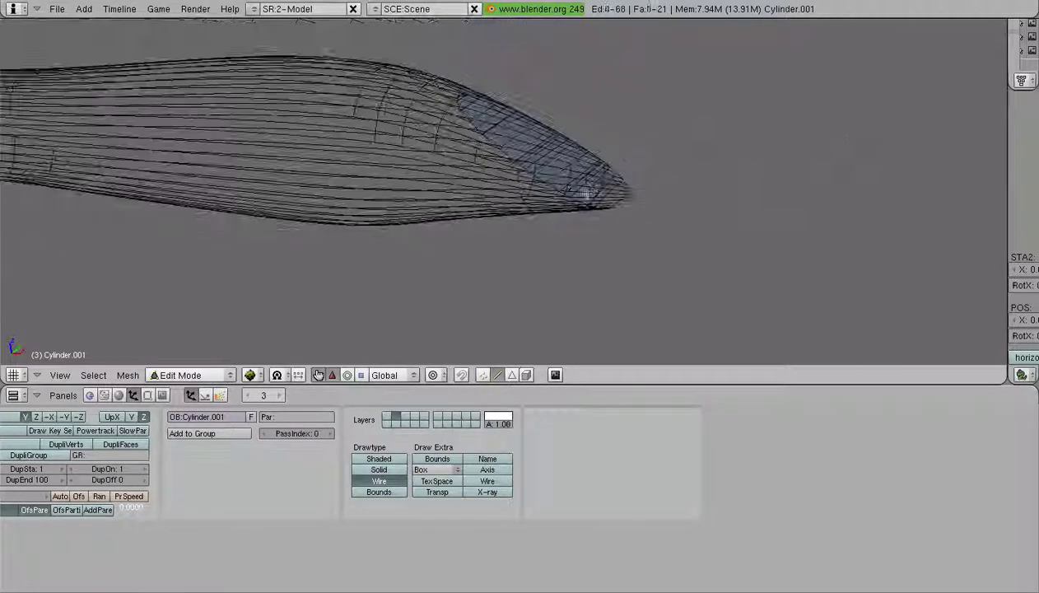
{"action": "middle_click_drag", "start_coordinate": [594, 193], "coordinate": [533, 202]}
Leave the isolated local view to bring back the rest of the jet, and exit Edit Mode on the windshield
{"action": "key", "text": "KP_Divide"}
{"action": "scroll", "coordinate": [527, 206], "scroll_direction": "down", "scroll_amount": 5}
{"action": "middle_click_drag", "start_coordinate": [434, 225], "coordinate": [515, 229]}
{"action": "key", "text": "Tab"}
Change the windshield object's draw type to Solid
{"action": "scroll", "coordinate": [502, 235], "scroll_direction": "up", "scroll_amount": 4}
{"action": "scroll", "coordinate": [489, 240], "scroll_direction": "up", "scroll_amount": 3}
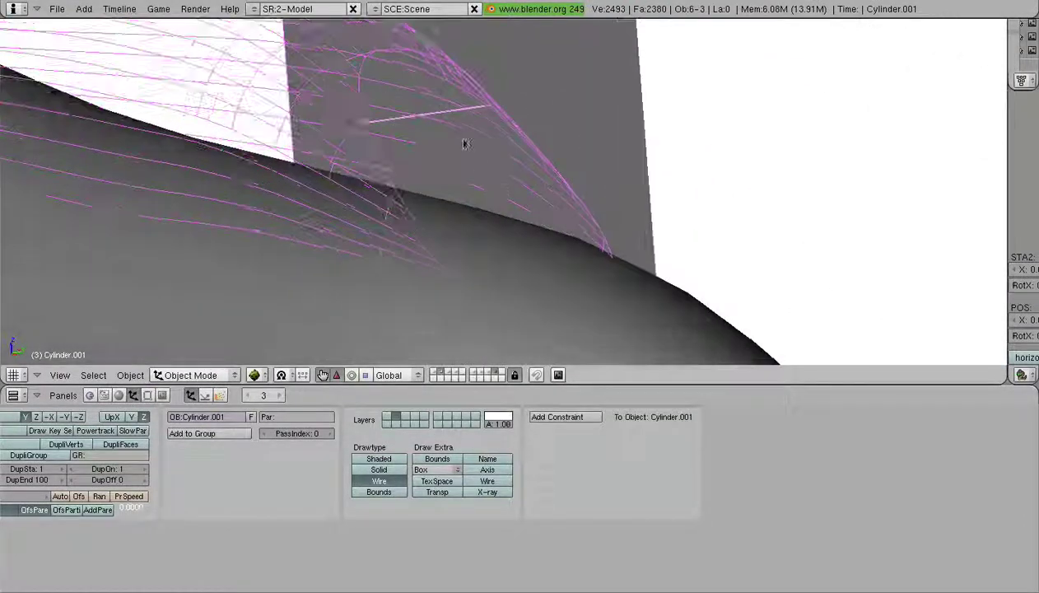
{"action": "key", "text": "Tab"}
{"action": "key", "text": "a"}
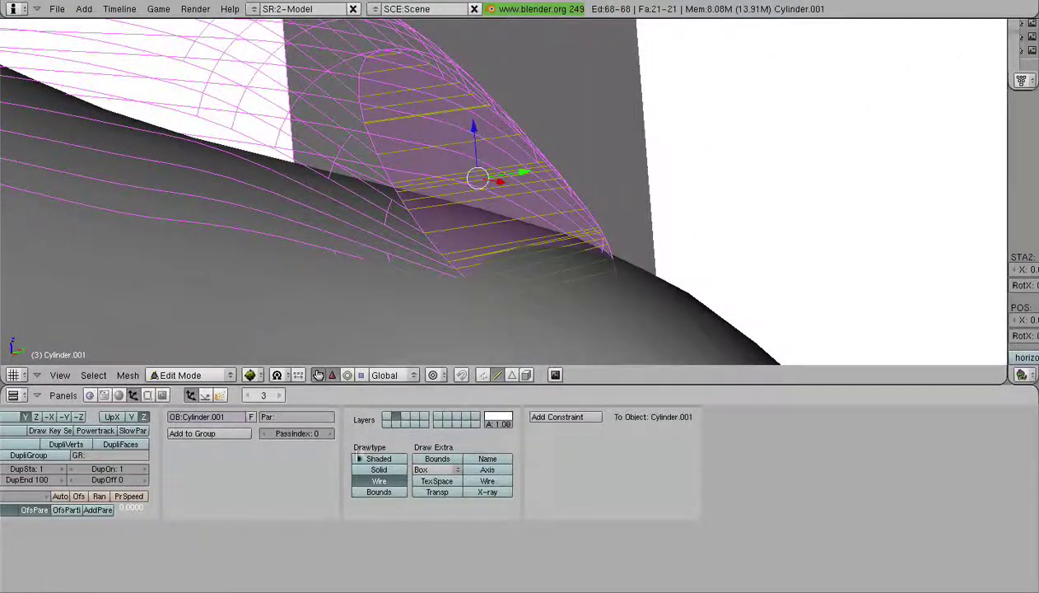
{"action": "left_click", "coordinate": [372, 471]}
{"action": "key", "text": "Tab"}
Examine the filled windshield from the front and at an angle against the canopy, fuselage and front blueprint
{"action": "scroll", "coordinate": [521, 211], "scroll_direction": "down", "scroll_amount": 3}
{"action": "middle_click_drag", "start_coordinate": [522, 209], "coordinate": [330, 224]}
{"action": "key", "text": "a"}
{"action": "middle_click_drag", "start_coordinate": [545, 222], "coordinate": [453, 244]}
{"action": "key", "text": "KP_3"}
{"action": "scroll", "coordinate": [467, 250], "scroll_direction": "up", "scroll_amount": 4}
{"action": "key", "text": "Tab"}
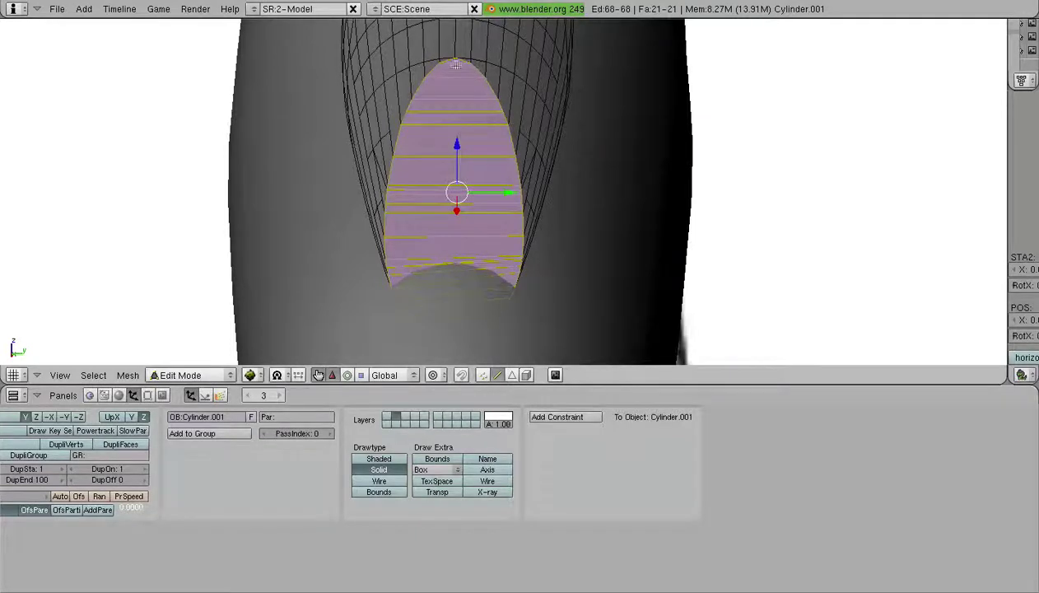
{"action": "scroll", "coordinate": [476, 137], "scroll_direction": "down", "scroll_amount": 4}
{"action": "middle_click_drag", "start_coordinate": [475, 137], "coordinate": [481, 59]}
{"action": "scroll", "coordinate": [528, 59], "scroll_direction": "up", "scroll_amount": 4}
{"action": "middle_click_drag", "start_coordinate": [576, 40], "coordinate": [483, 204], "text": "shift"}
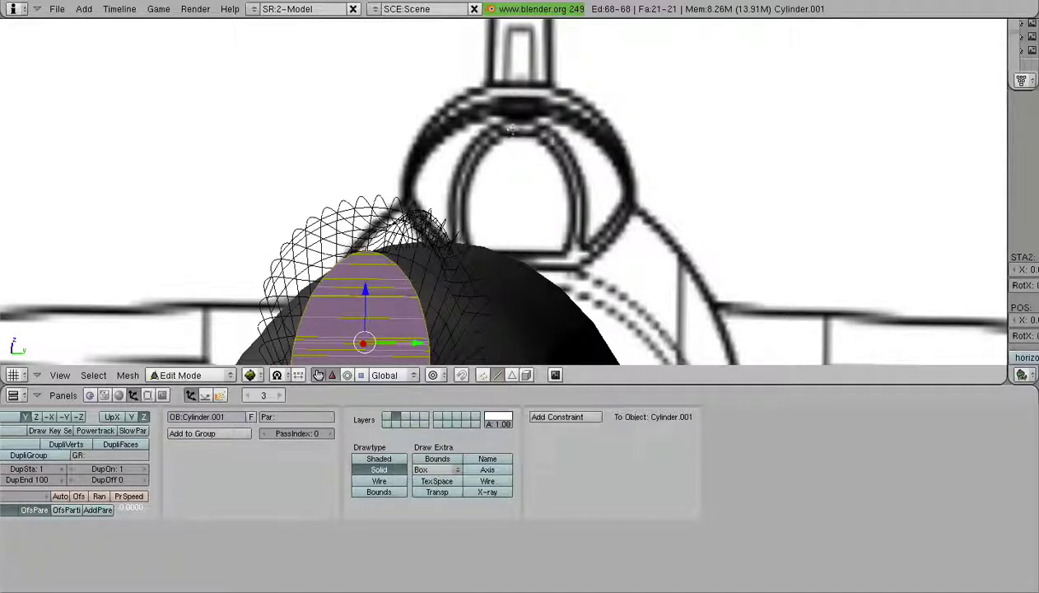
{"action": "scroll", "coordinate": [506, 224], "scroll_direction": "down", "scroll_amount": 9}
{"action": "middle_click_drag", "start_coordinate": [505, 225], "coordinate": [434, 193]}
{"action": "scroll", "coordinate": [486, 232], "scroll_direction": "up", "scroll_amount": 3}
Deselect the windshield's mesh, return to Object Mode and deselect all objects
{"action": "key", "text": "a"}
{"action": "key", "text": "Tab"}
{"action": "key", "text": "a"}
Inspect the solid windshield's fit with the canopy and nose close up and within the whole blueprint scene
{"action": "scroll", "coordinate": [487, 231], "scroll_direction": "down", "scroll_amount": 2}
{"action": "scroll", "coordinate": [433, 193], "scroll_direction": "up", "scroll_amount": 5}
{"action": "scroll", "coordinate": [432, 193], "scroll_direction": "down", "scroll_amount": 2}
{"action": "middle_click_drag", "start_coordinate": [349, 249], "coordinate": [610, 236]}
{"action": "scroll", "coordinate": [548, 215], "scroll_direction": "up", "scroll_amount": 1}
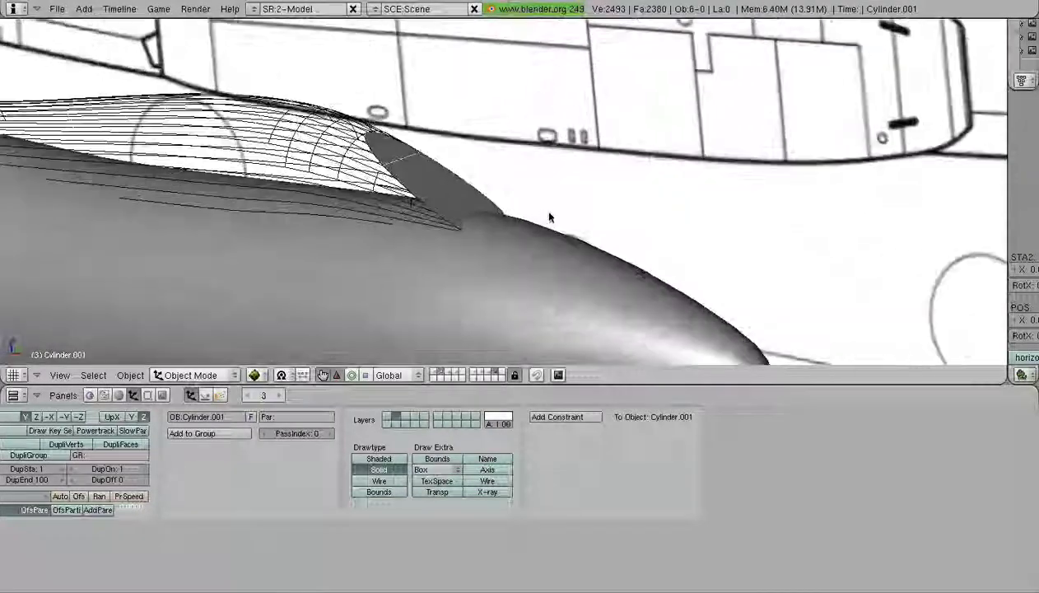
{"action": "scroll", "coordinate": [548, 216], "scroll_direction": "down", "scroll_amount": 6}
{"action": "middle_click_drag", "start_coordinate": [546, 217], "coordinate": [449, 218]}
{"action": "scroll", "coordinate": [450, 222], "scroll_direction": "down", "scroll_amount": 3}
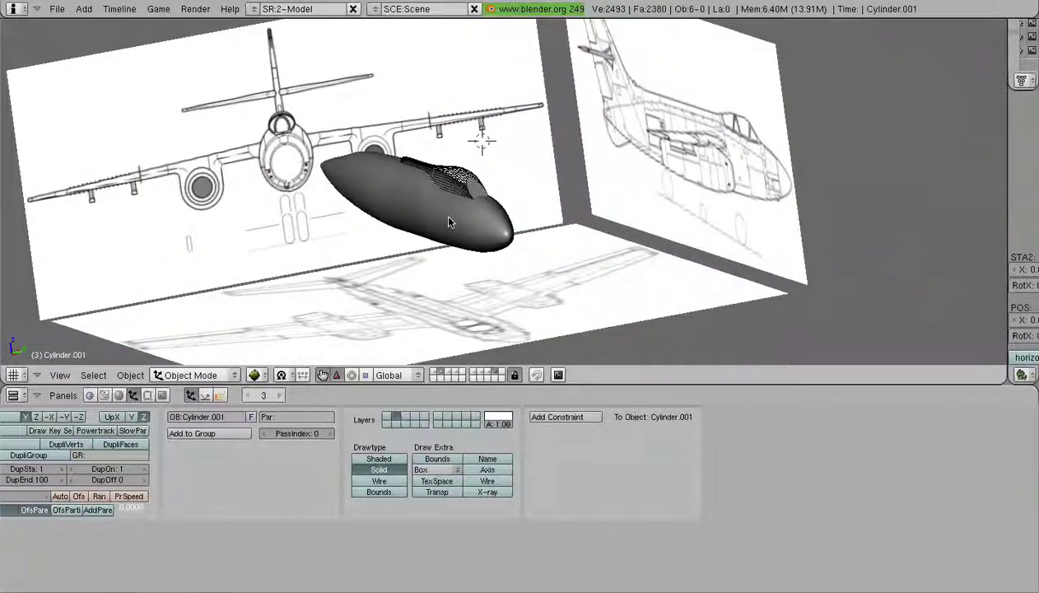